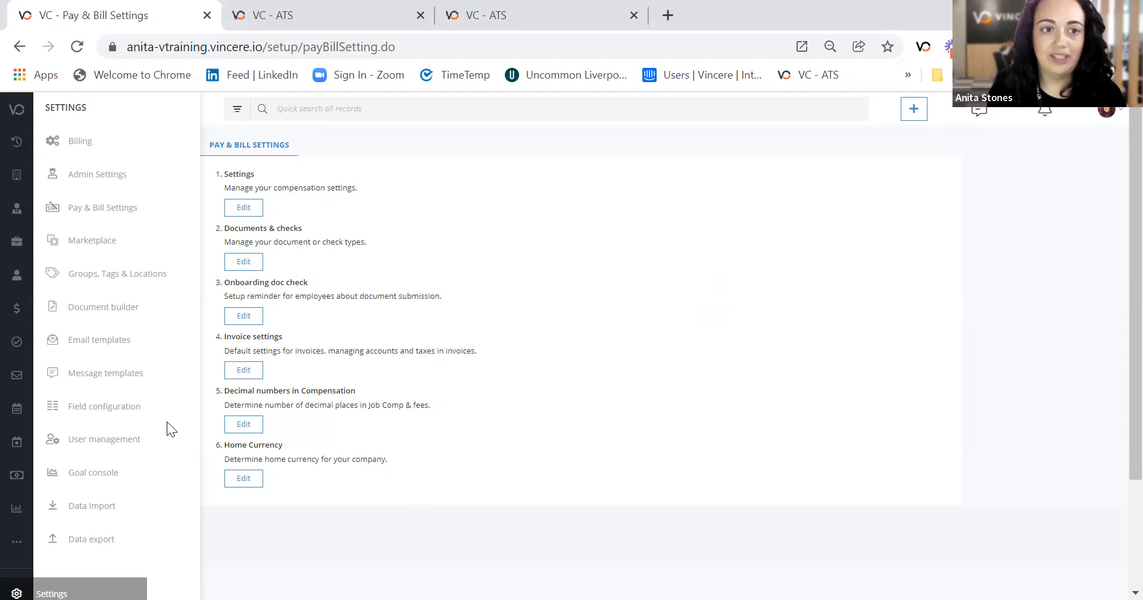
- Open the compensation settings, review the criteria fields of search template ST0002 and close it without editing
left_click(246, 213)
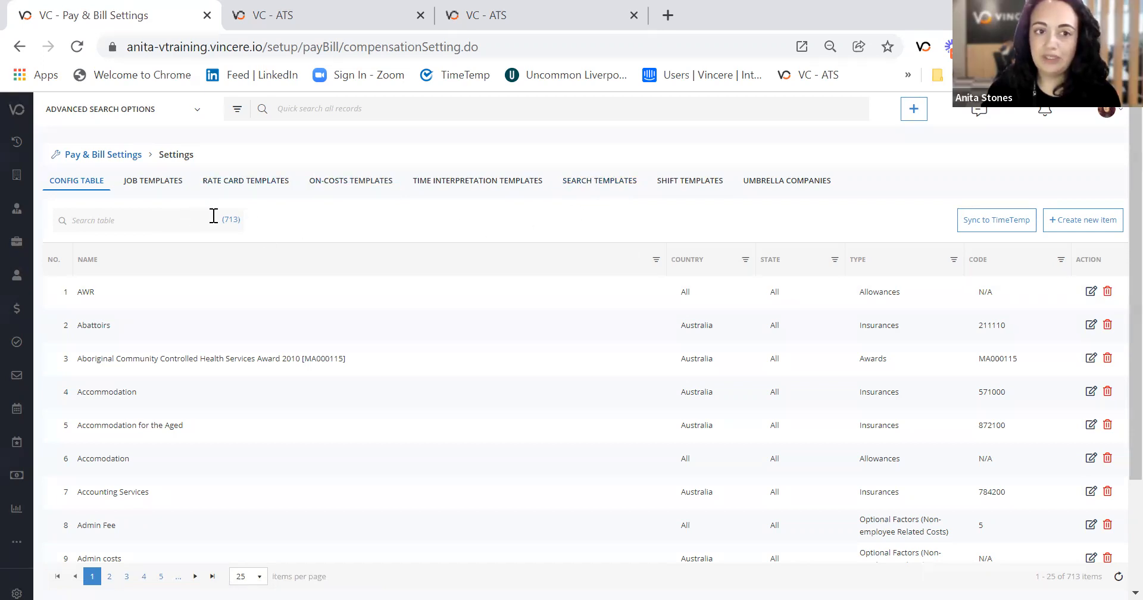
left_click(605, 187)
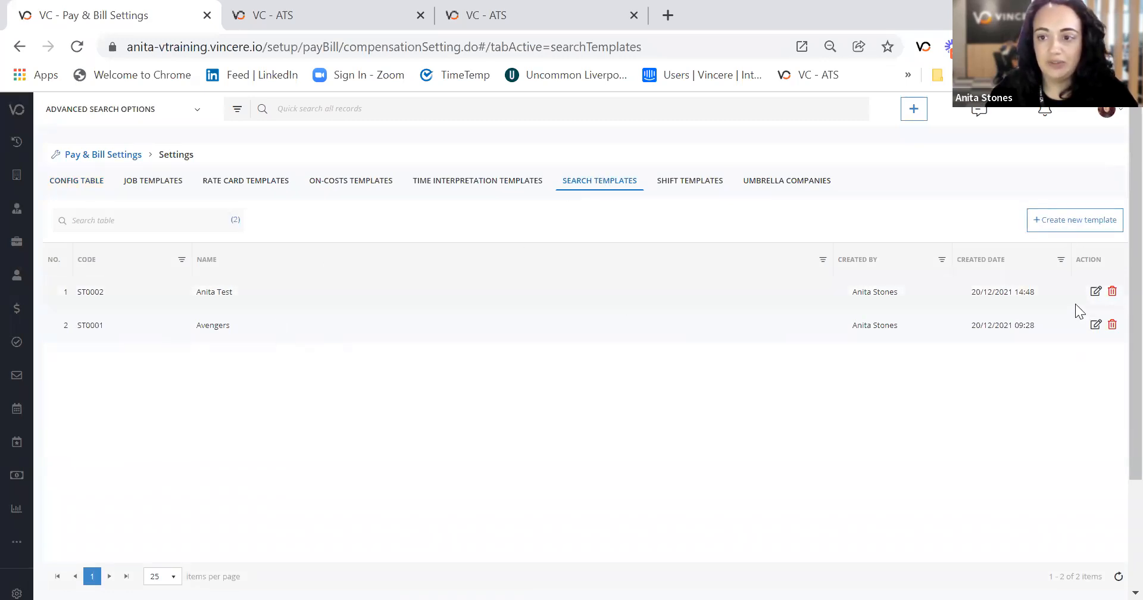
left_click(1095, 292)
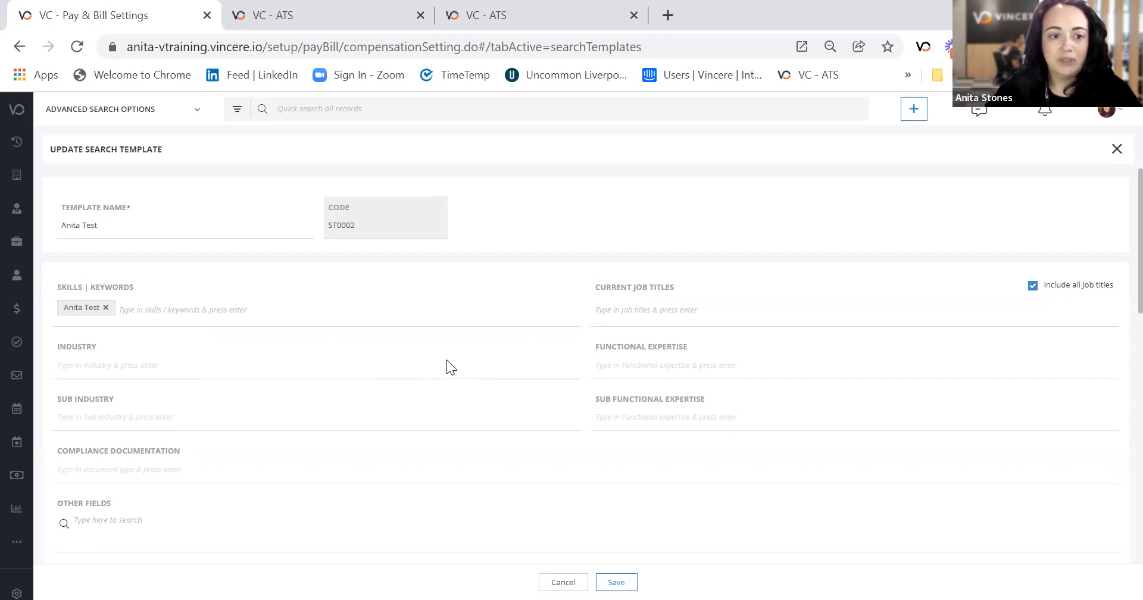
scroll(446, 359, "down", 3)
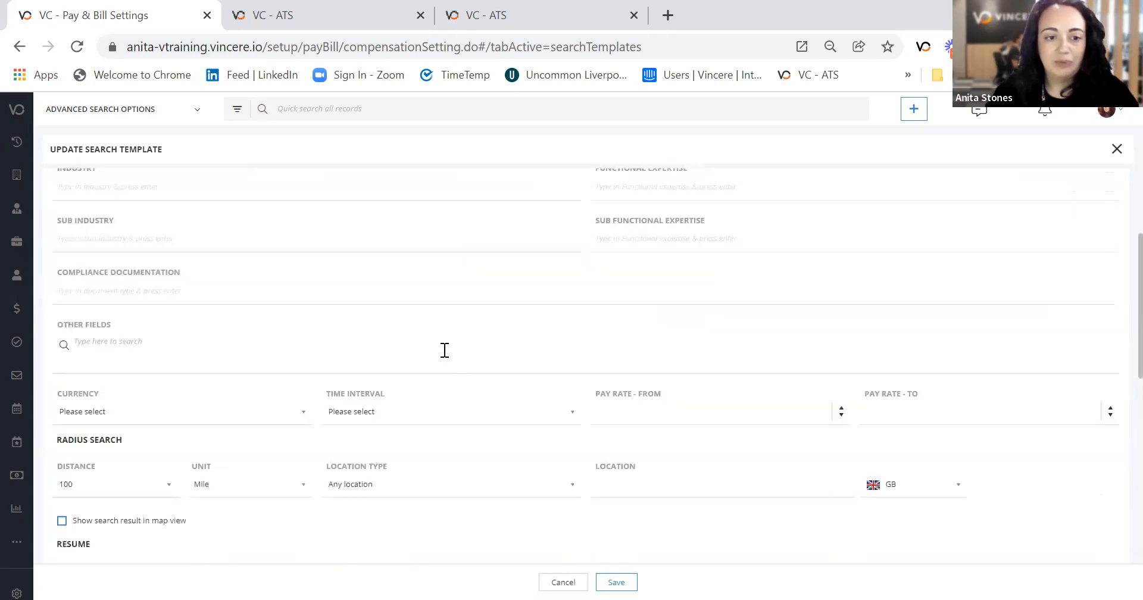
scroll(443, 350, "up", 3)
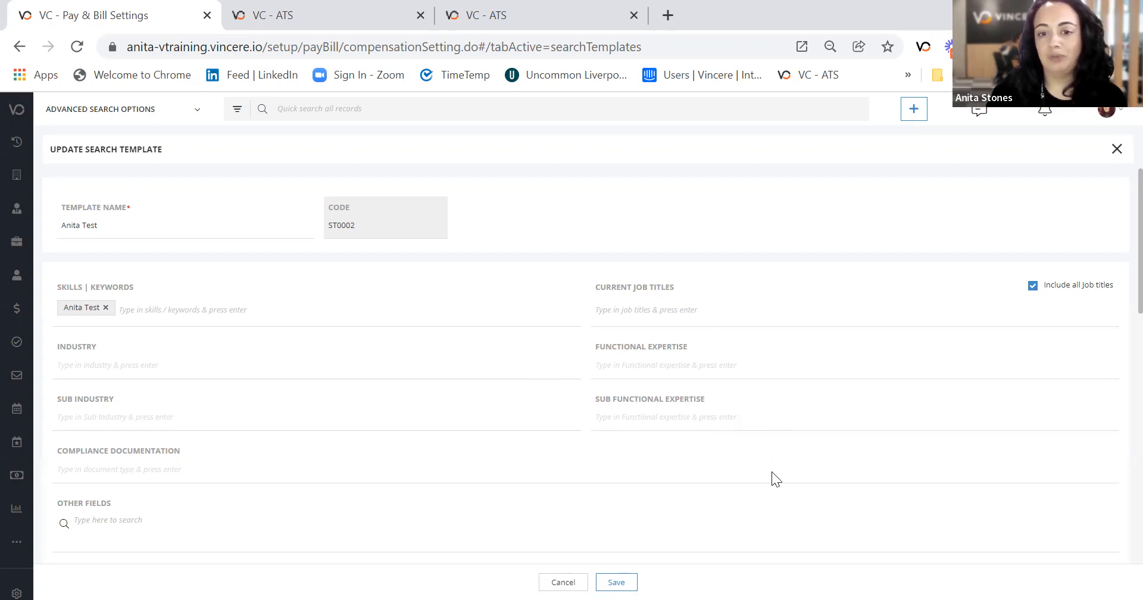
left_click(1115, 149)
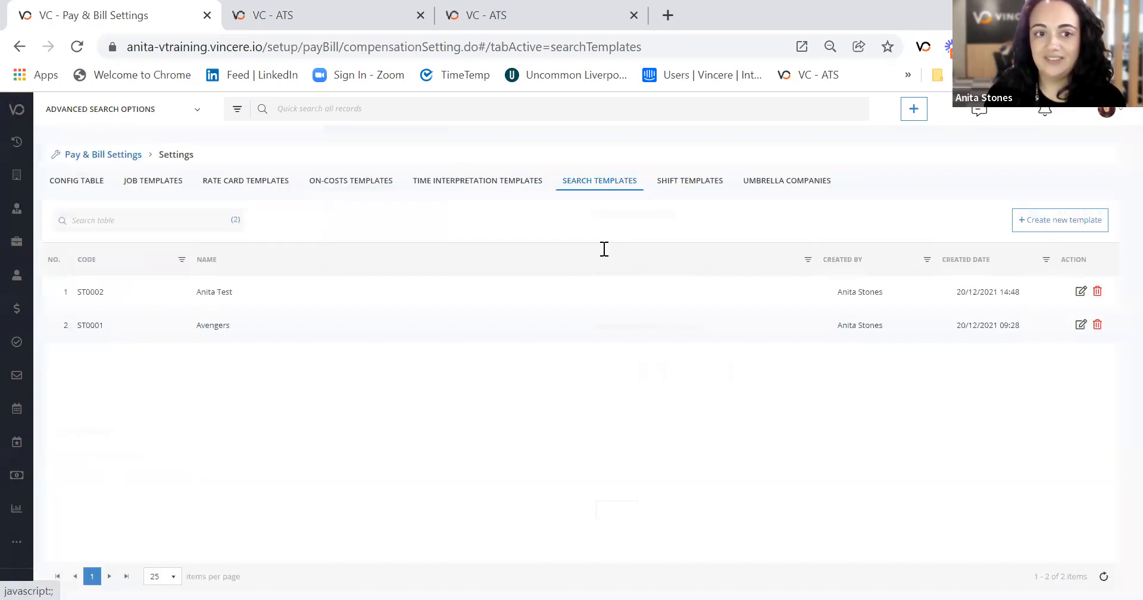
- Open the Converse - TI 1 time interpretation template and review its timesheet settings and general pay rules
left_click(459, 181)
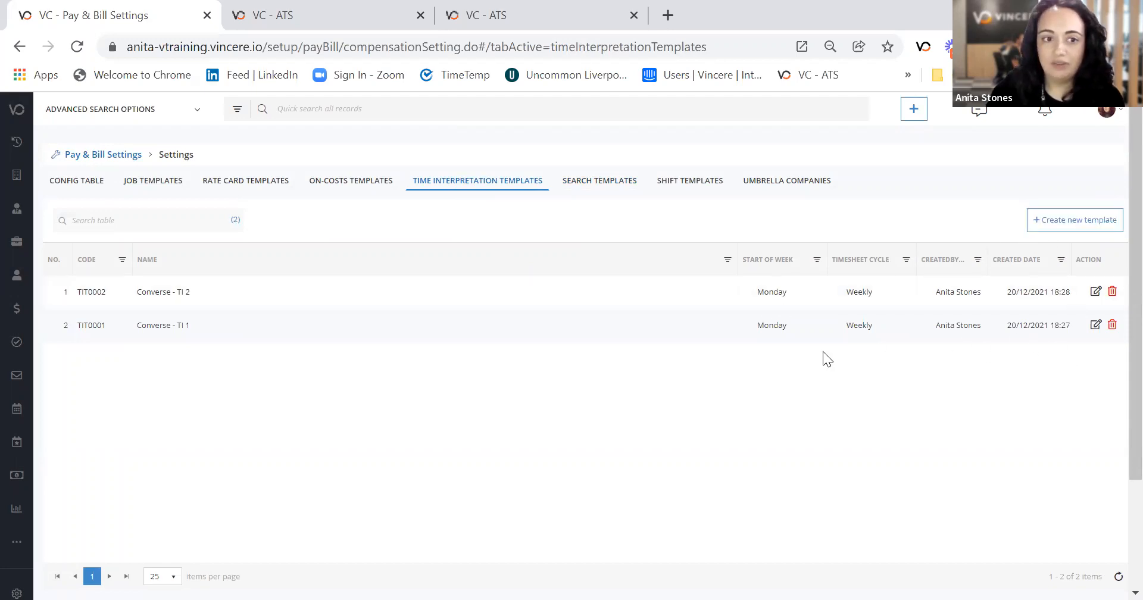
left_click(1096, 326)
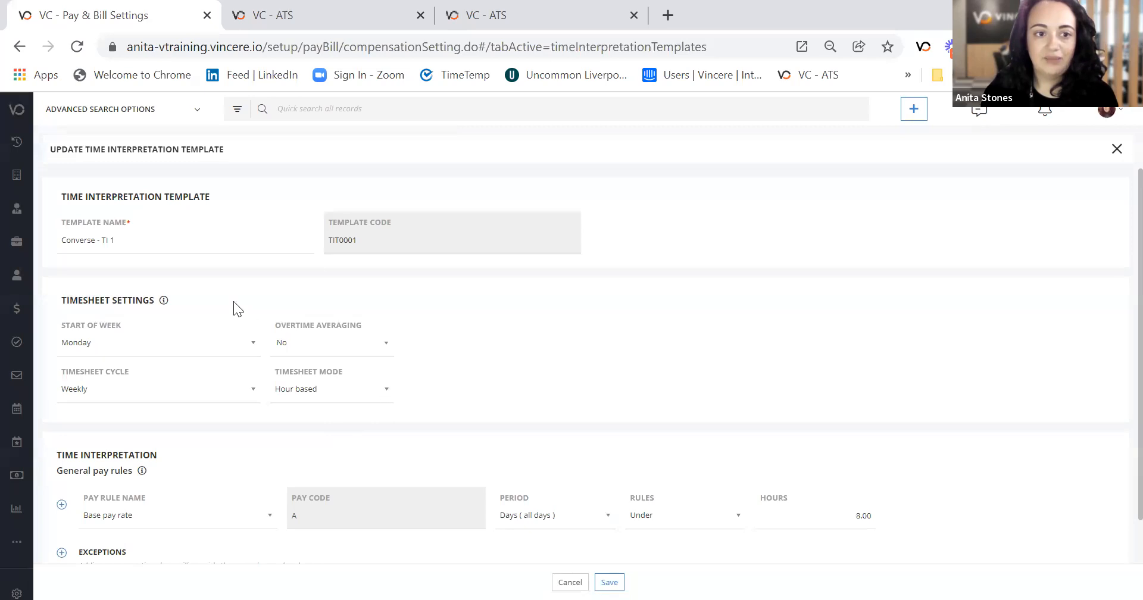
scroll(234, 301, "down", 1)
scroll(164, 269, "up", 1)
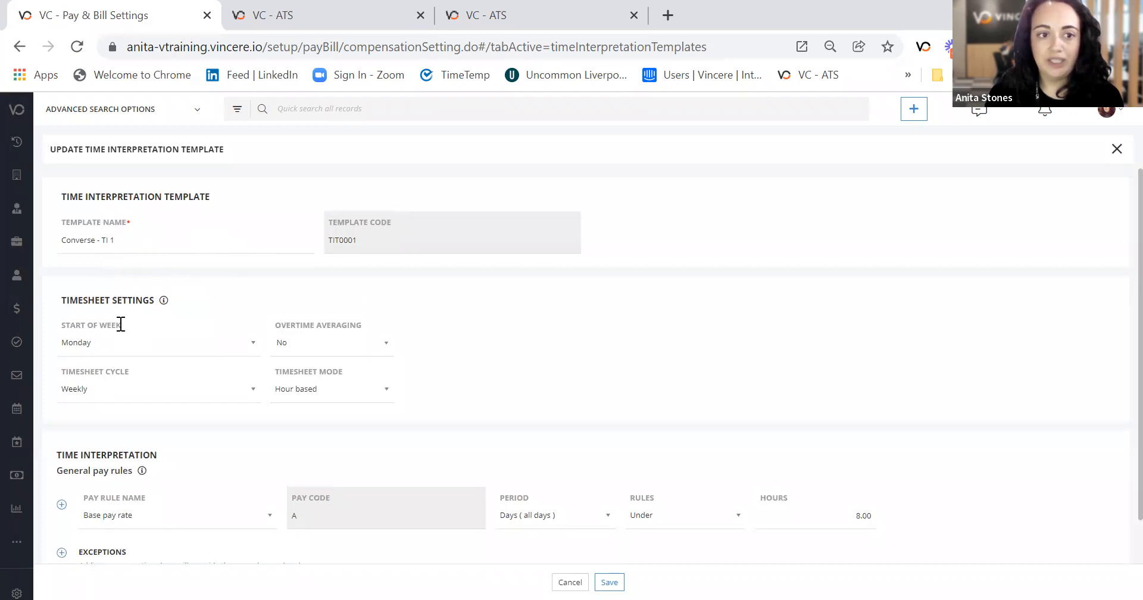
scroll(135, 476, "down", 1)
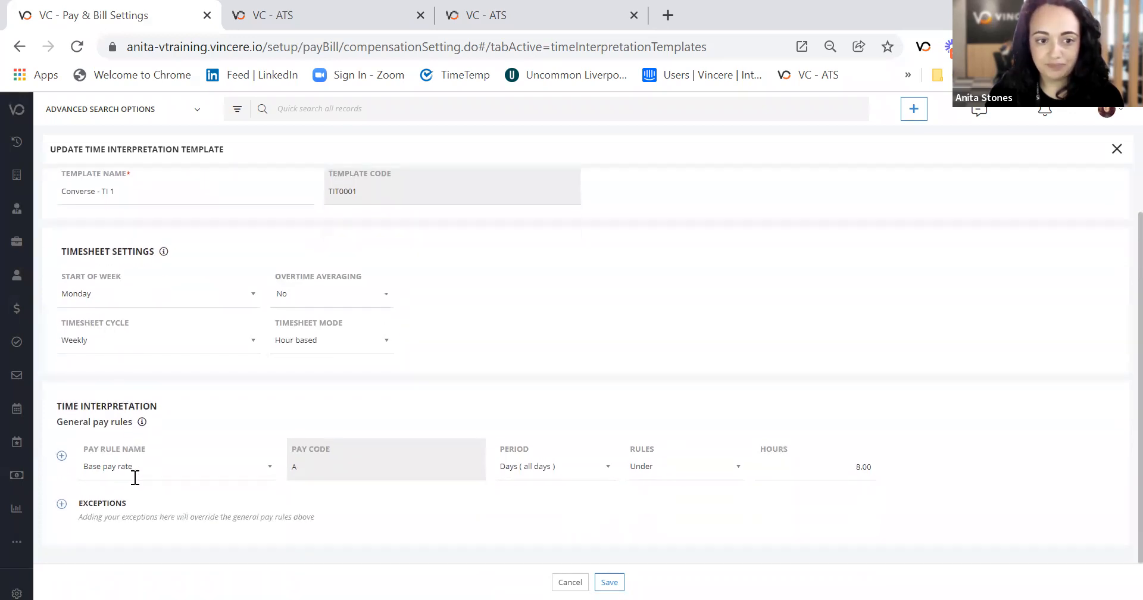
- Add a second general pay rule to look through the available pay rule names, remove it and close the template without saving
left_click(62, 456)
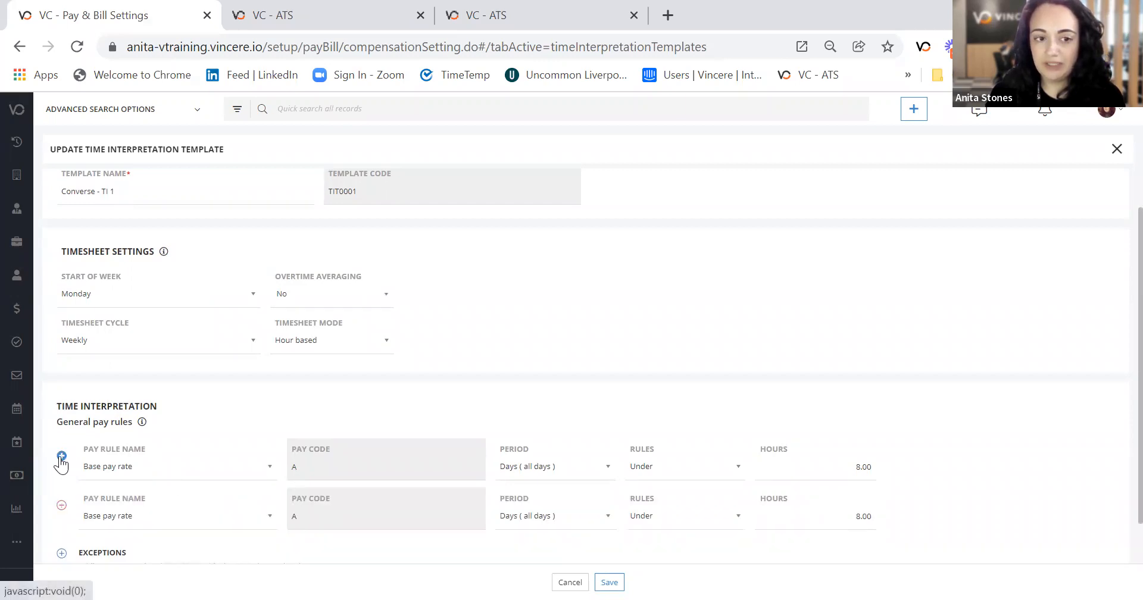
left_click(141, 518)
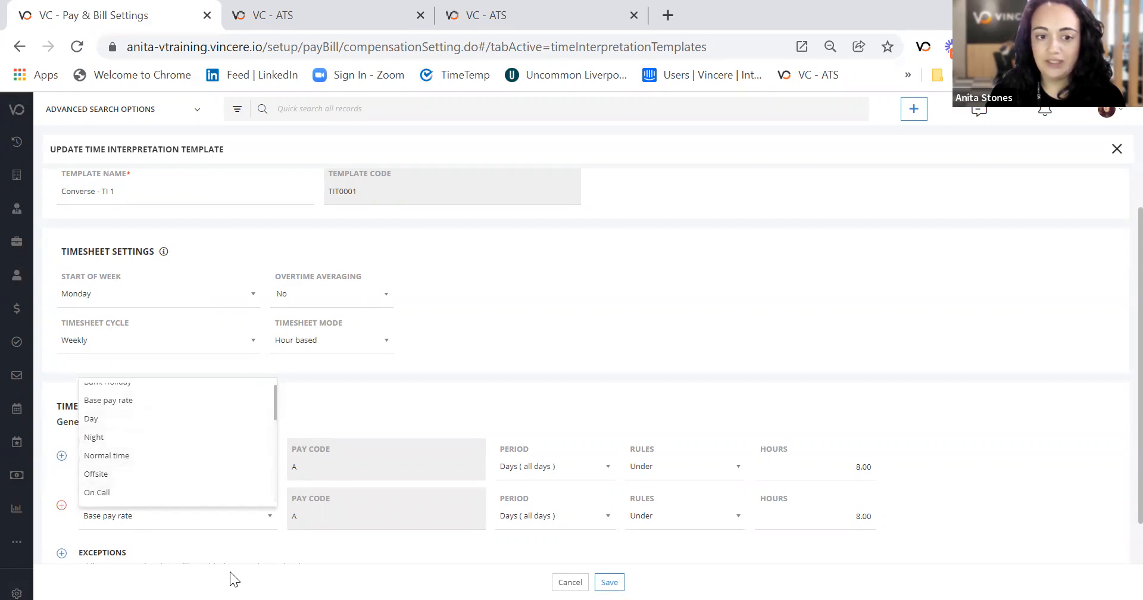
left_click(167, 552)
left_click(61, 506)
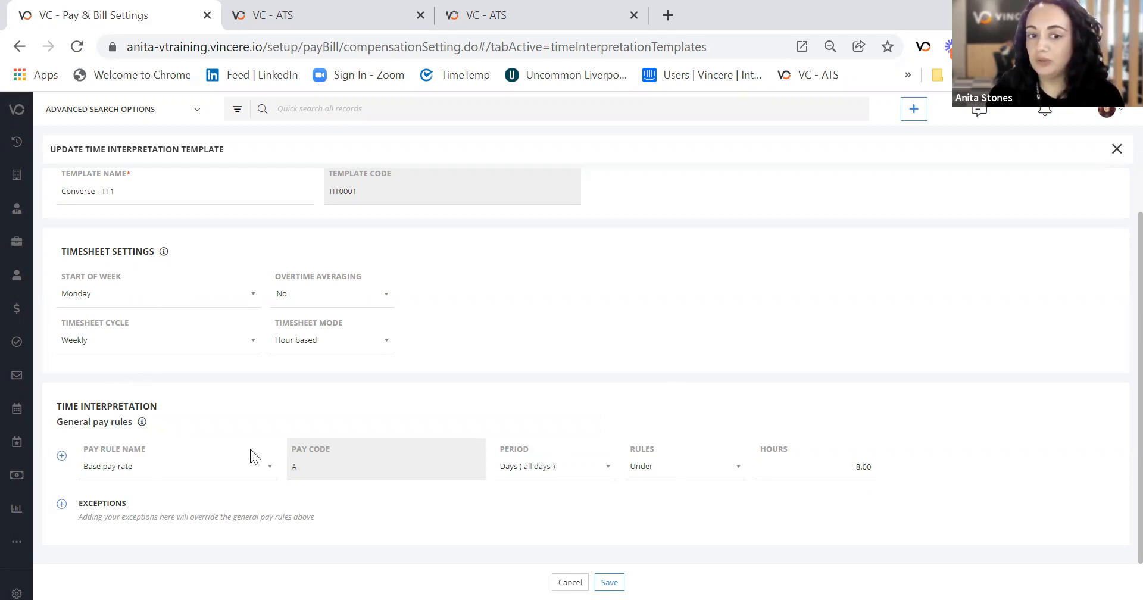
left_click(1115, 150)
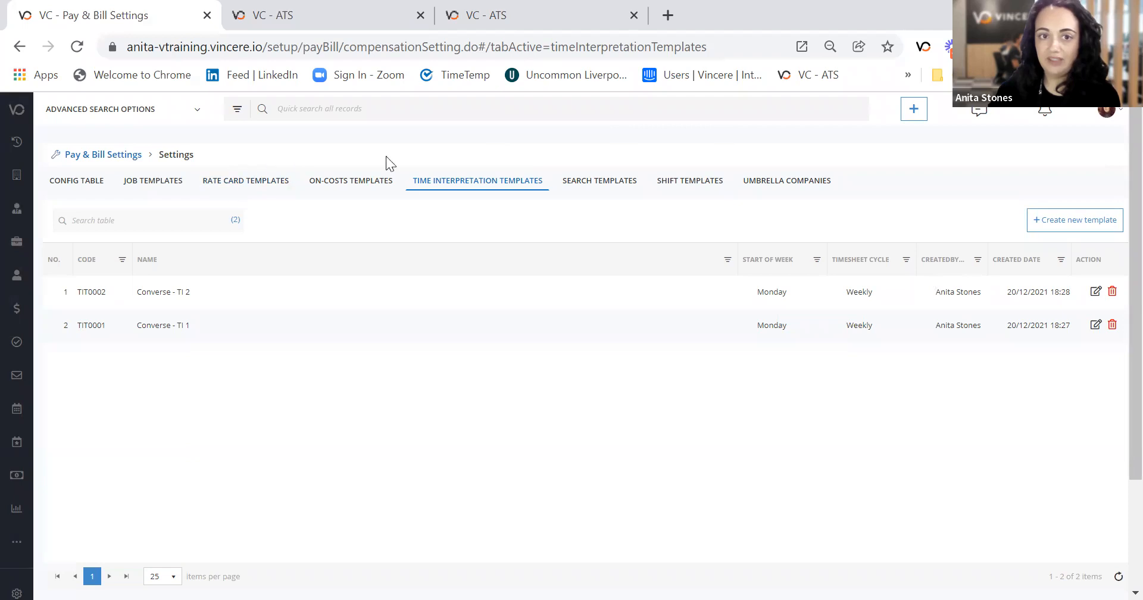
- Open the UK - Standard on-costs template and examine the WTR on-cost's name choices, calculation options and percentage
left_click(353, 187)
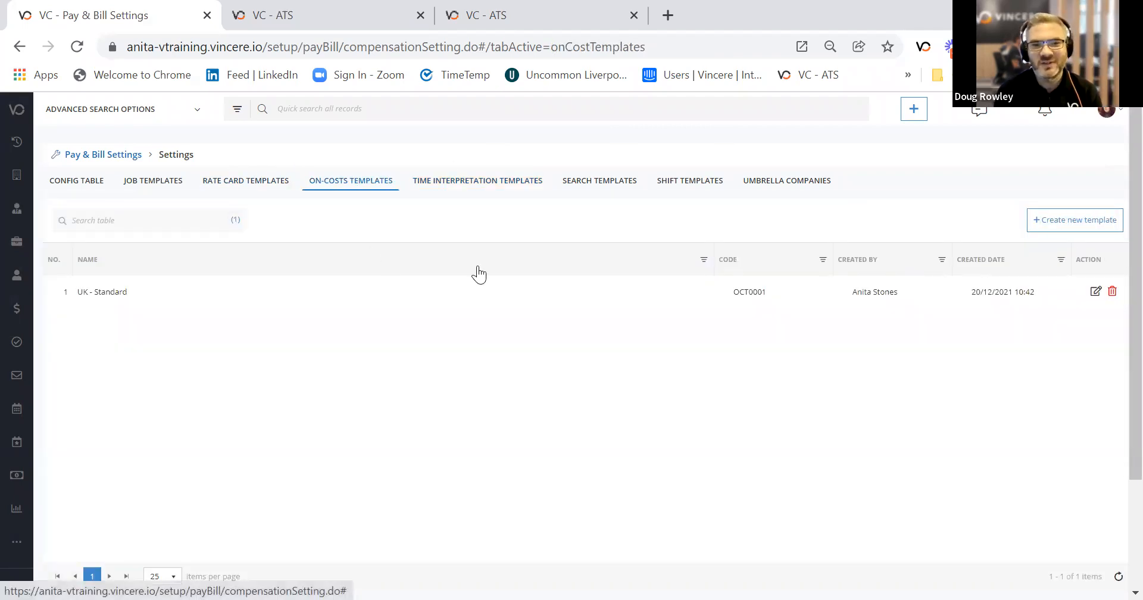
left_click(1093, 292)
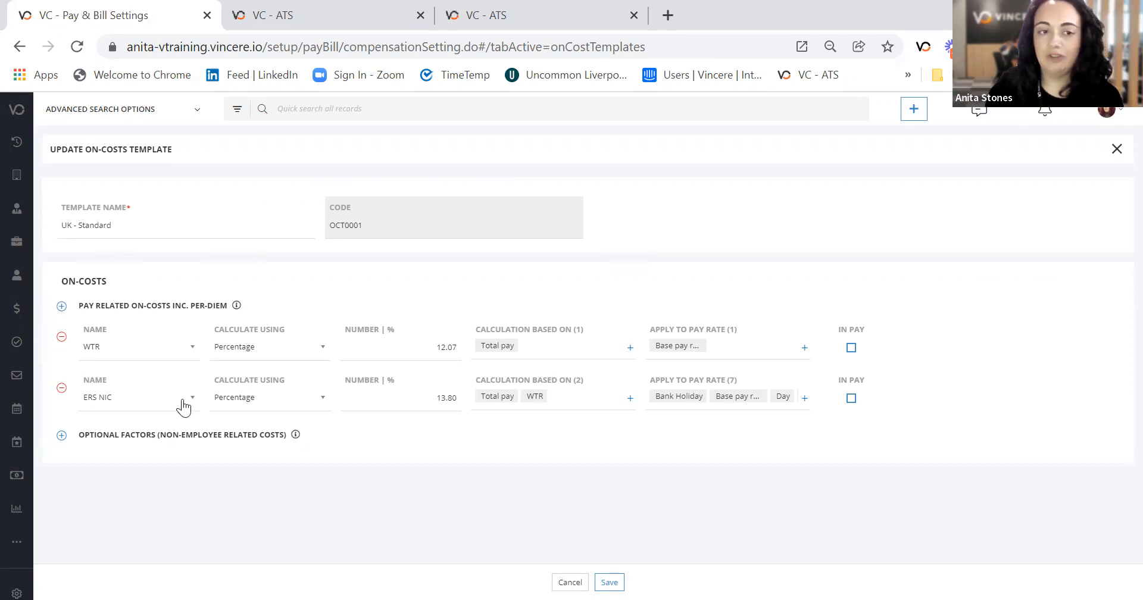
left_click(132, 352)
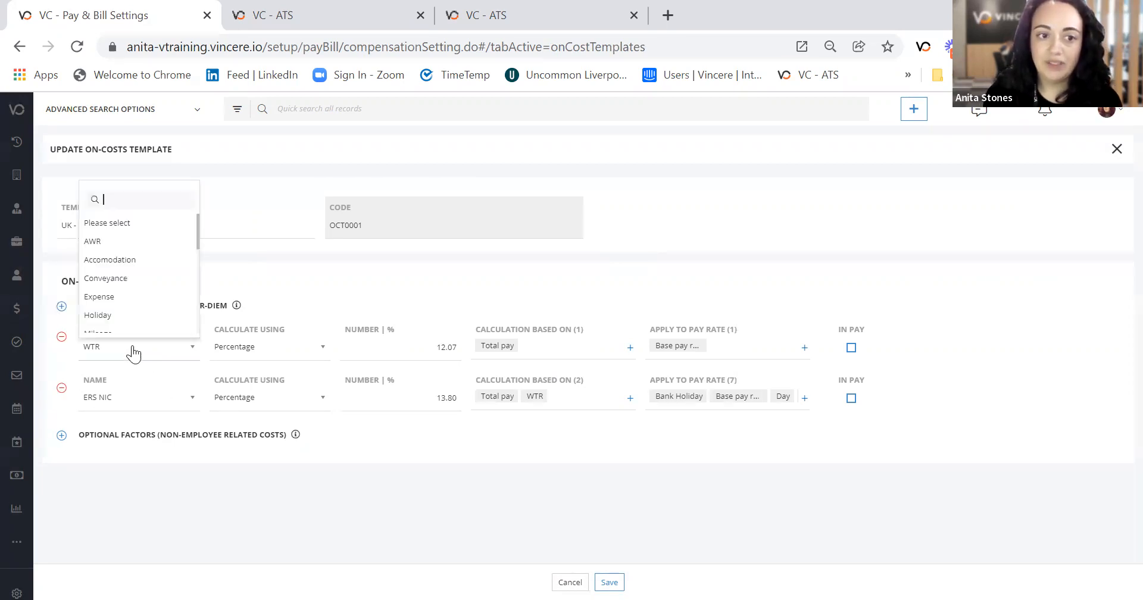
scroll(127, 262, "down", 1)
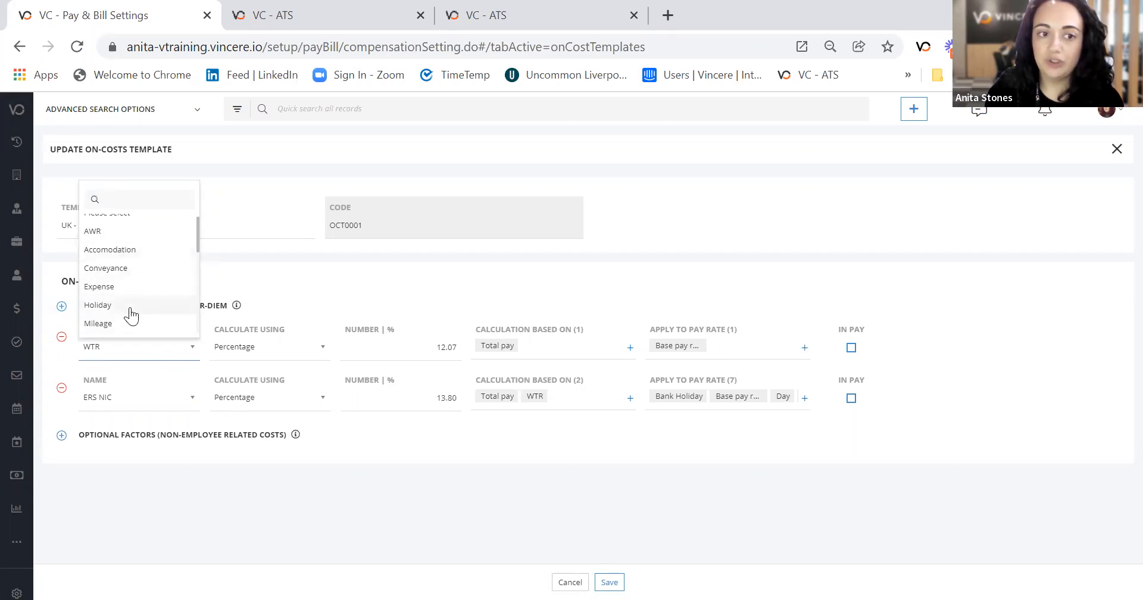
left_click(315, 483)
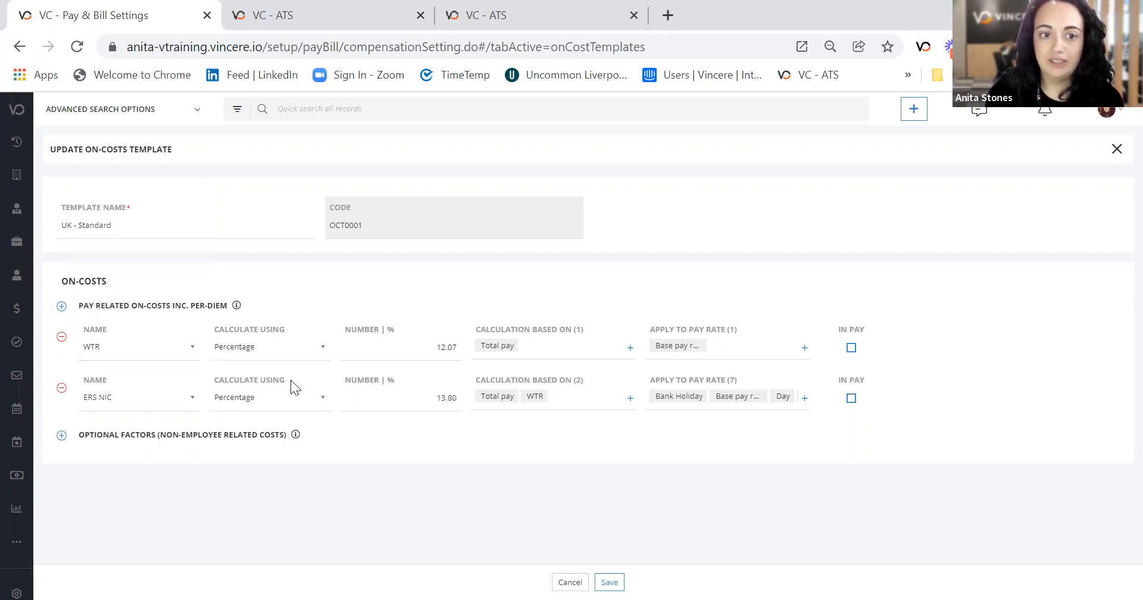
left_click(258, 356)
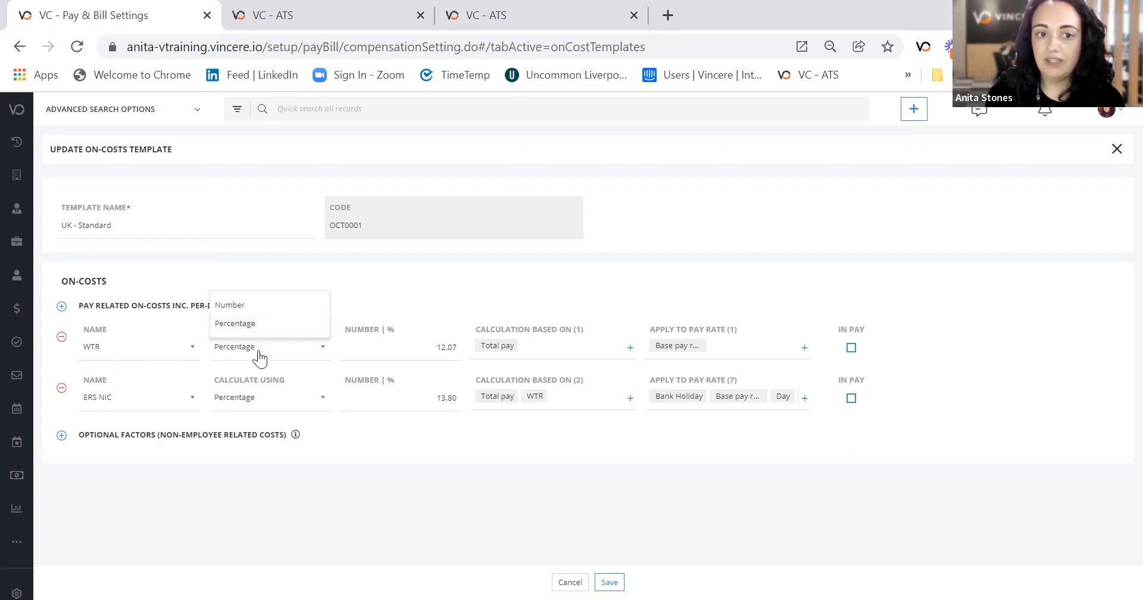
left_click(417, 352)
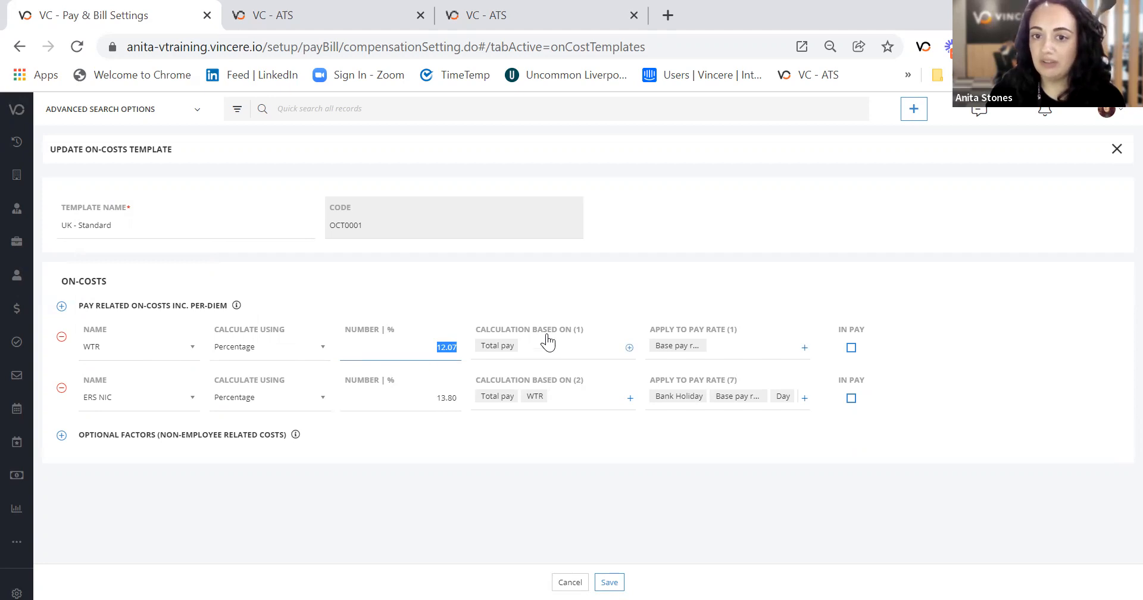
- Look through the pay rates that the WTR on-cost can apply to and close the on-costs template
left_click(738, 353)
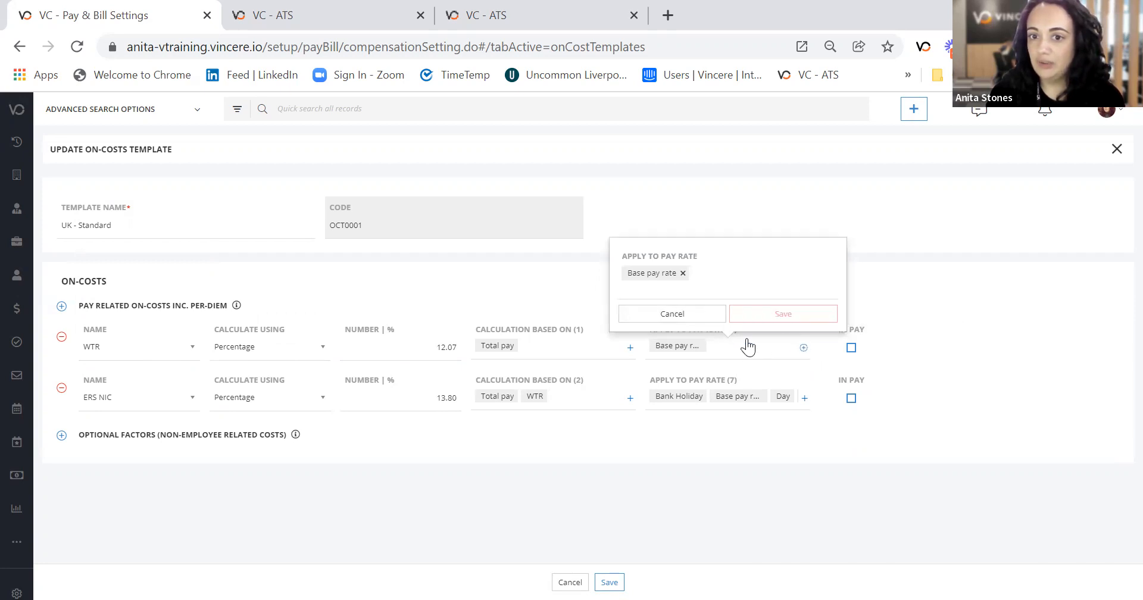
left_click(719, 273)
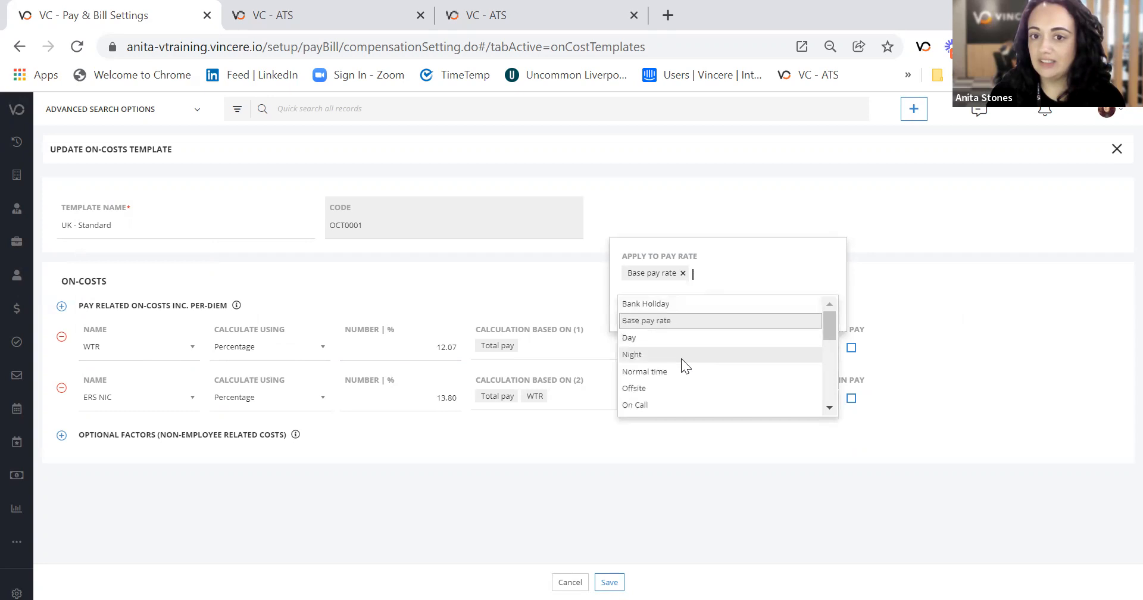
left_click(737, 458)
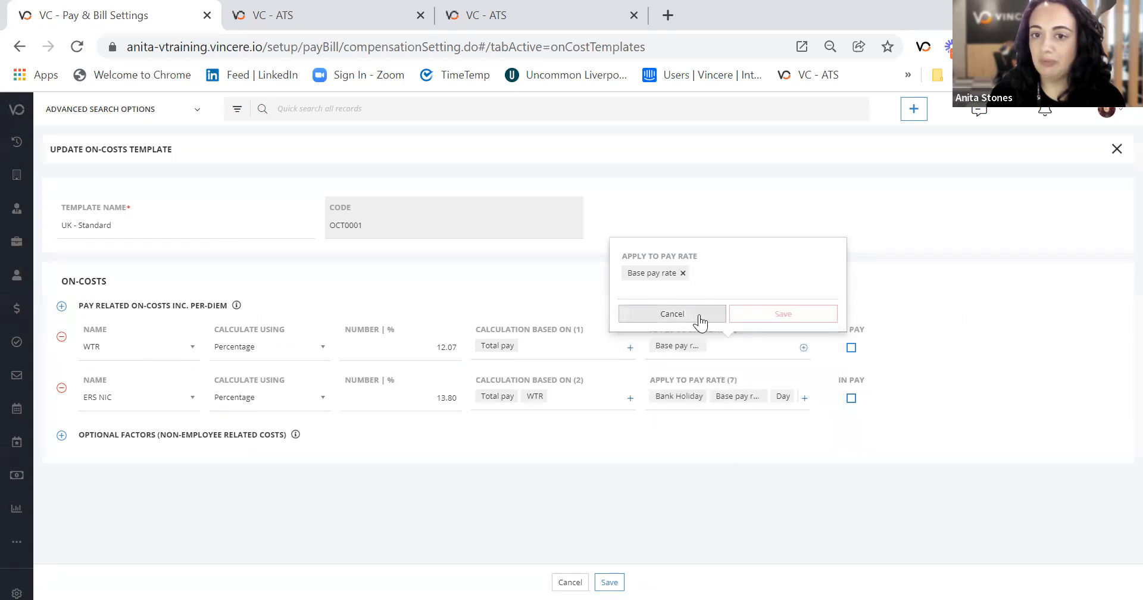
left_click(778, 317)
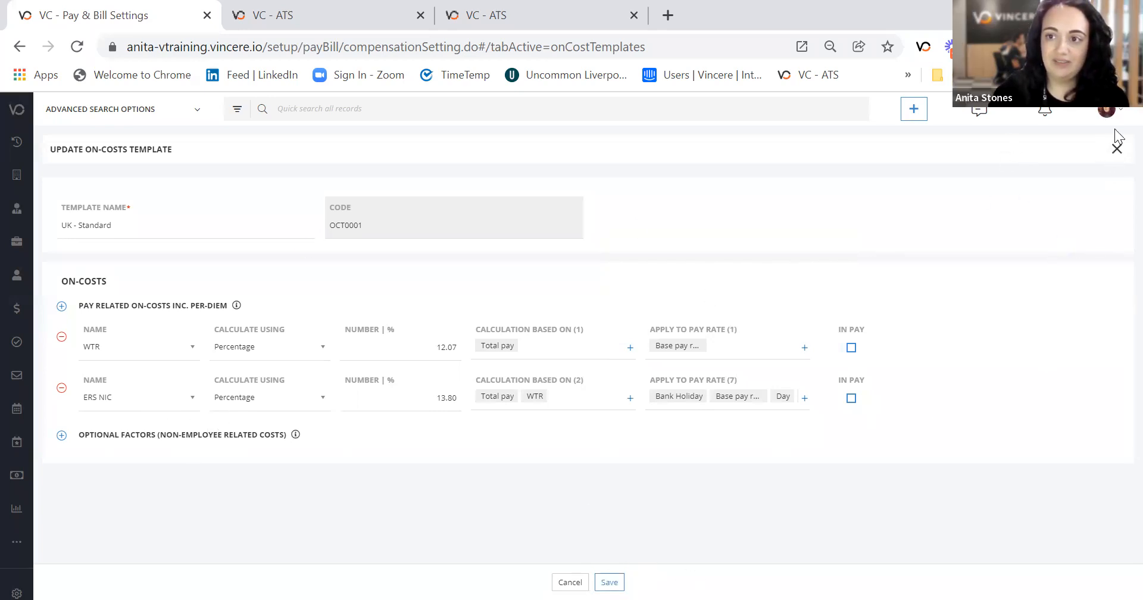
left_click(1117, 148)
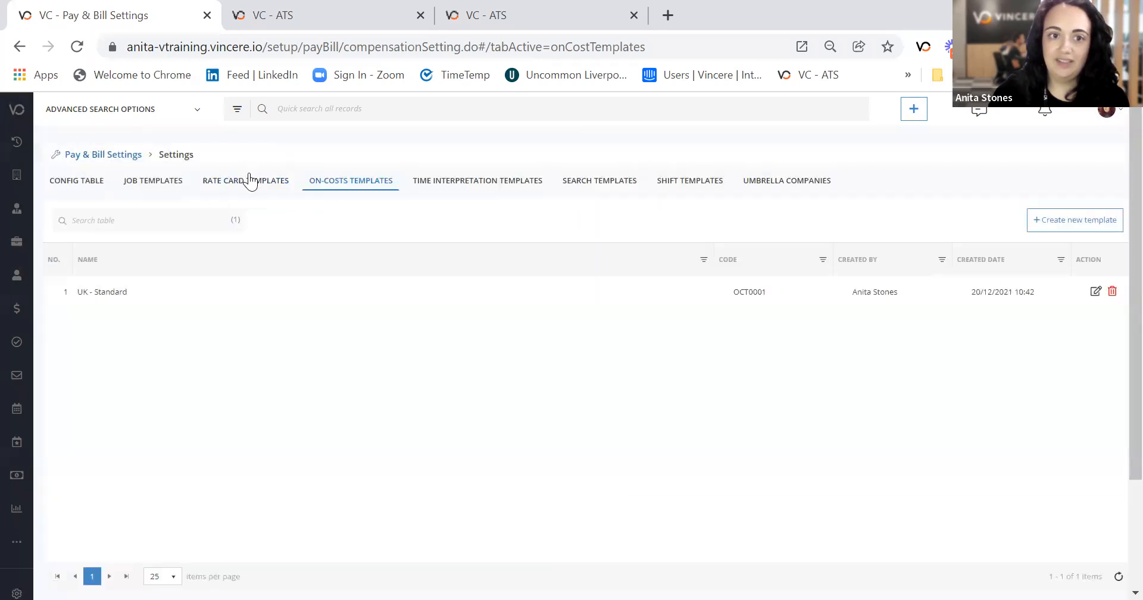
- Open the Converse - Rate card 1 rate card template for editing and review its parameters and base pay rate
left_click(232, 182)
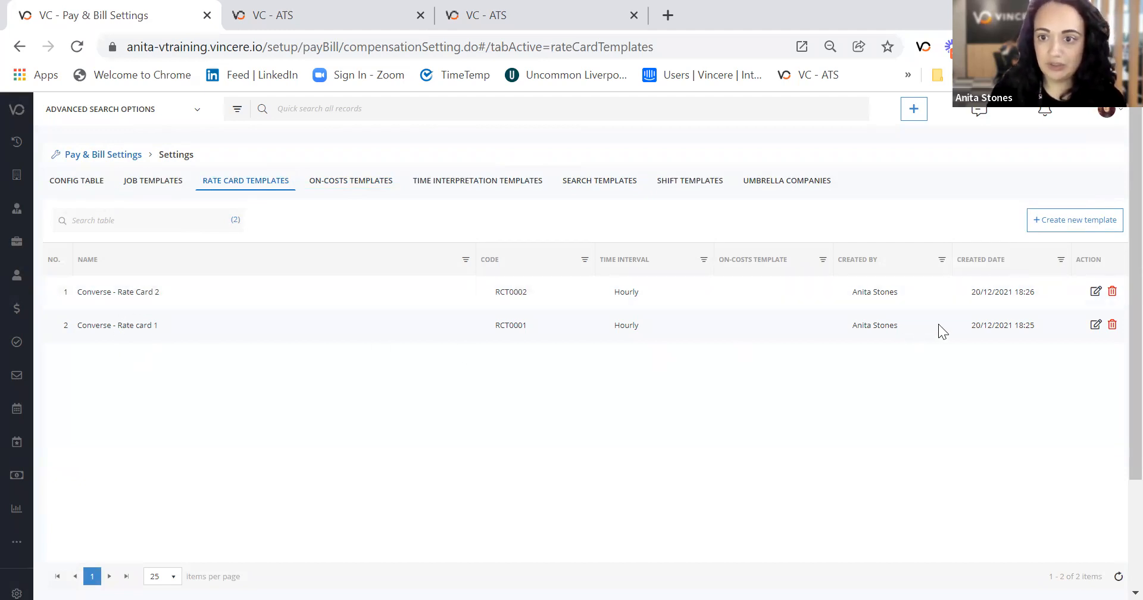
left_click(1095, 326)
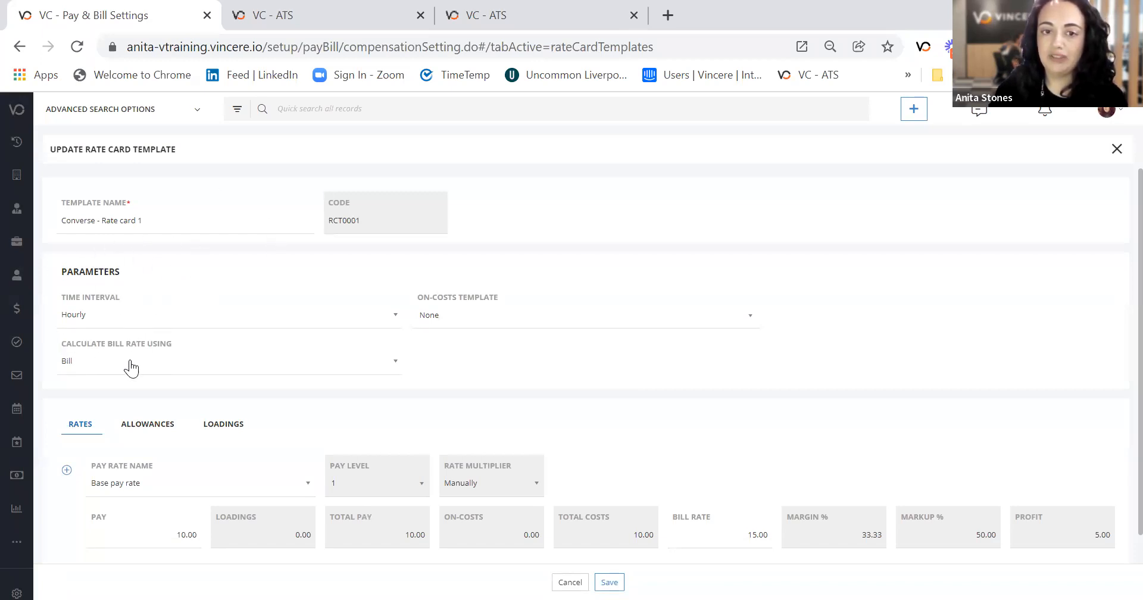
scroll(131, 369, "down", 1)
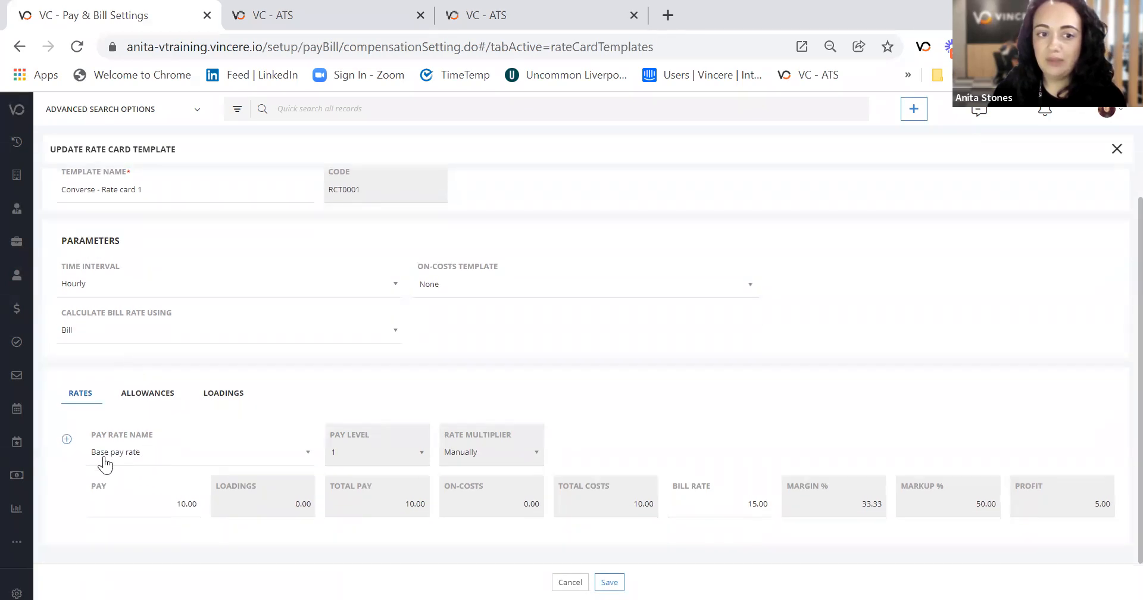
left_click(153, 459)
left_click(153, 456)
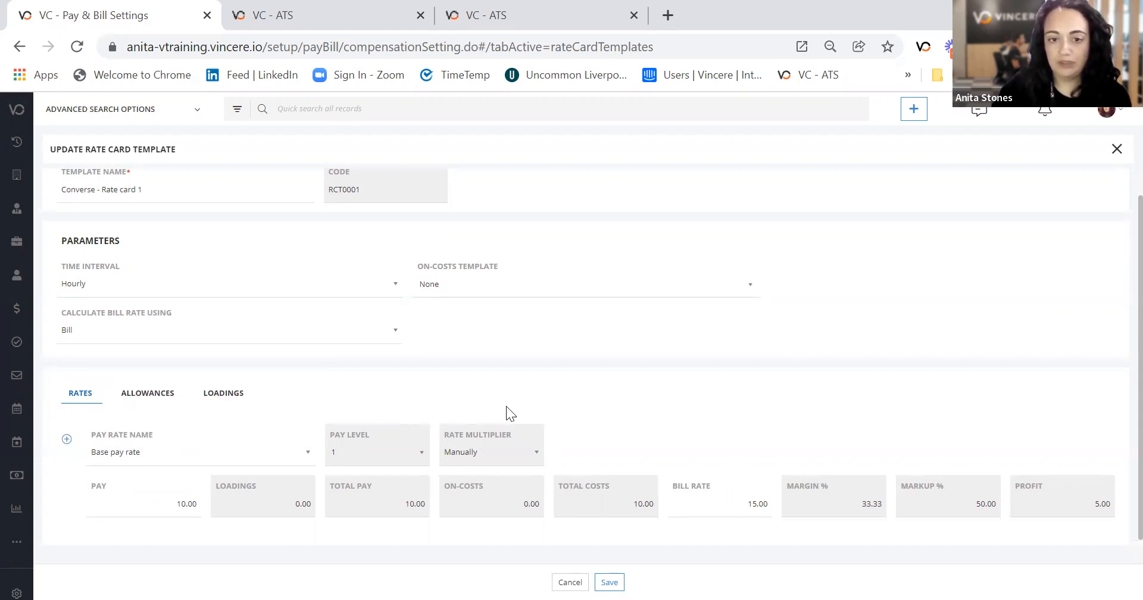
scroll(350, 365, "down", 1)
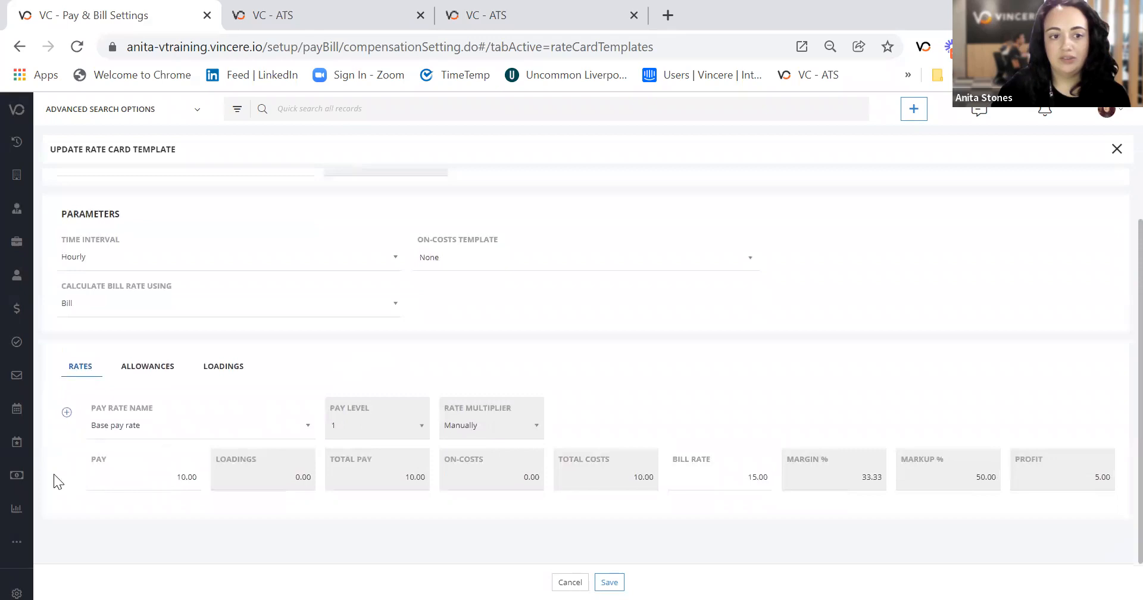
- Add a second pay rate to the rate card and set its pay rate name to Time 1.5 x
left_click(67, 413)
left_click(149, 539)
scroll(187, 502, "down", 5)
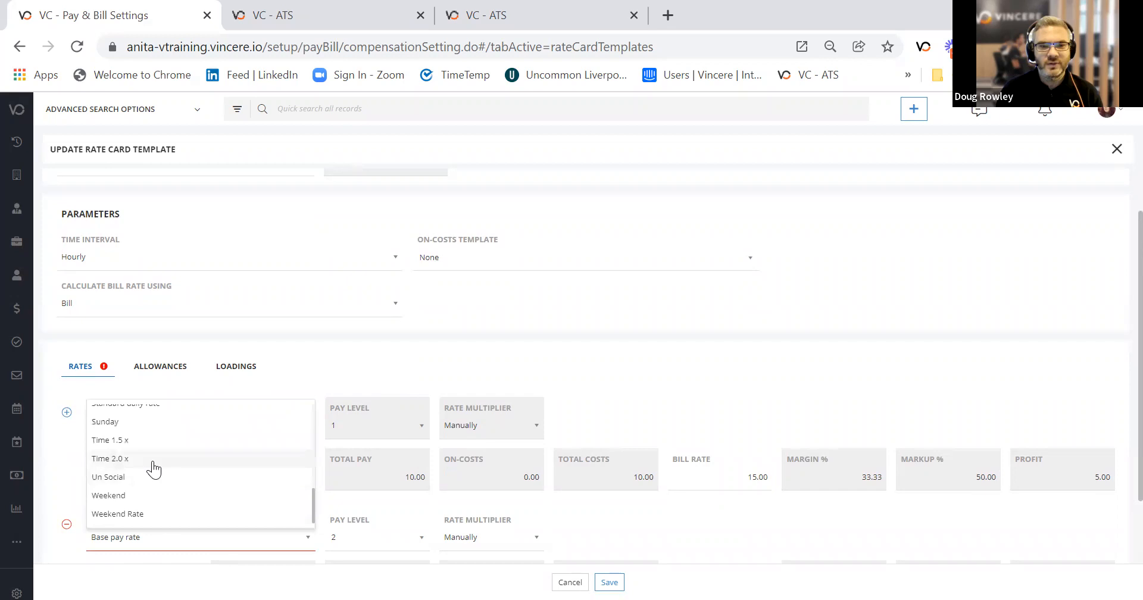
left_click(153, 441)
scroll(273, 423, "down", 3)
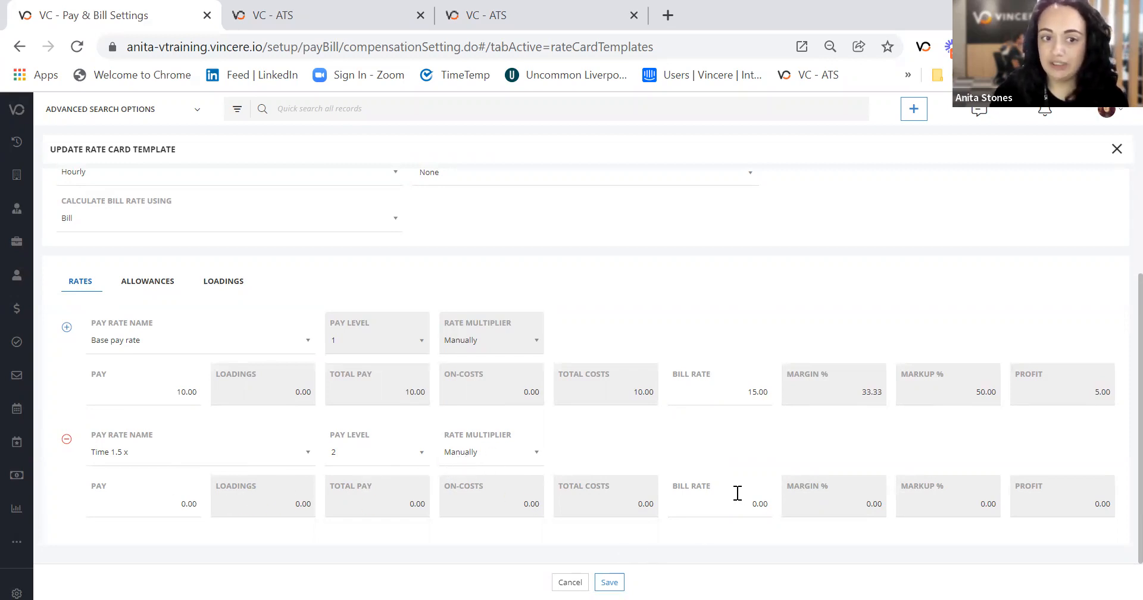
- Set the Time 1.5 x rate's multiplier to Percentage and calculate it at 150 percent
left_click(512, 461)
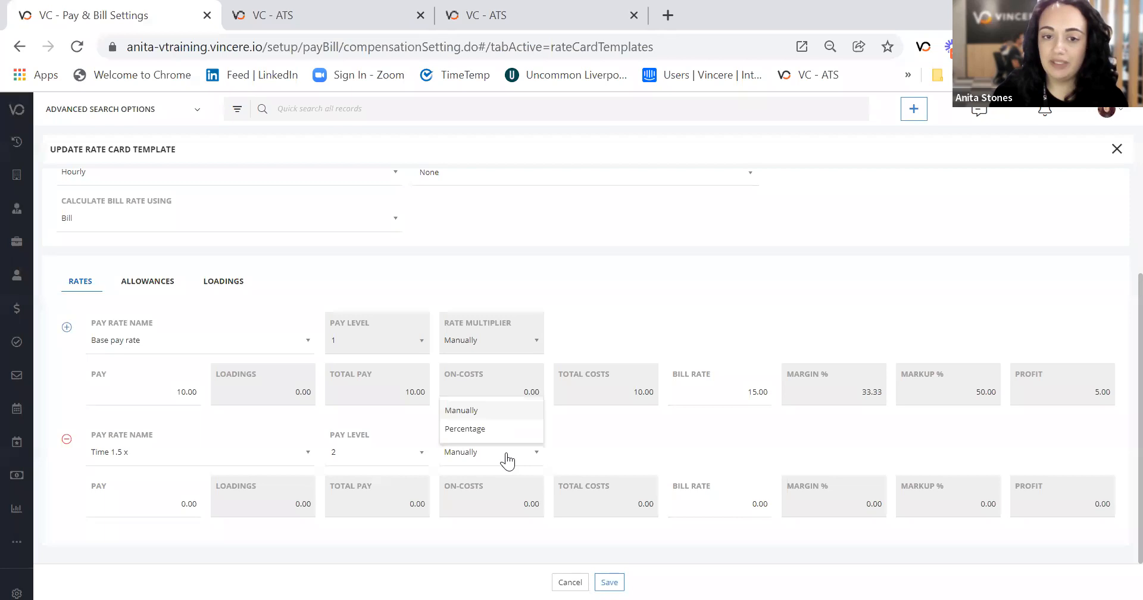
left_click(482, 434)
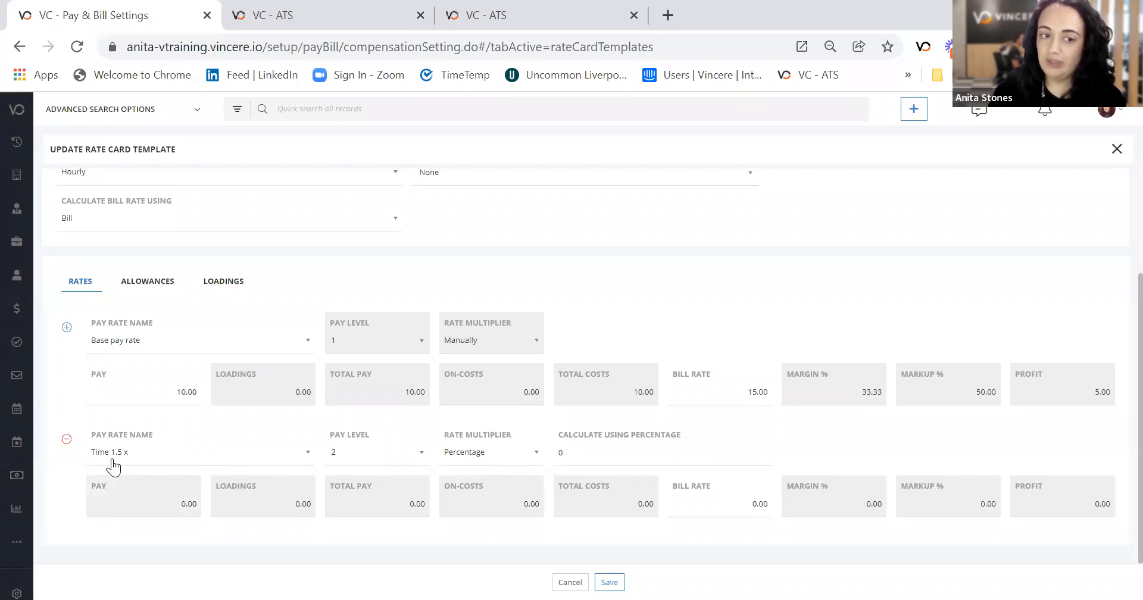
left_click(593, 454)
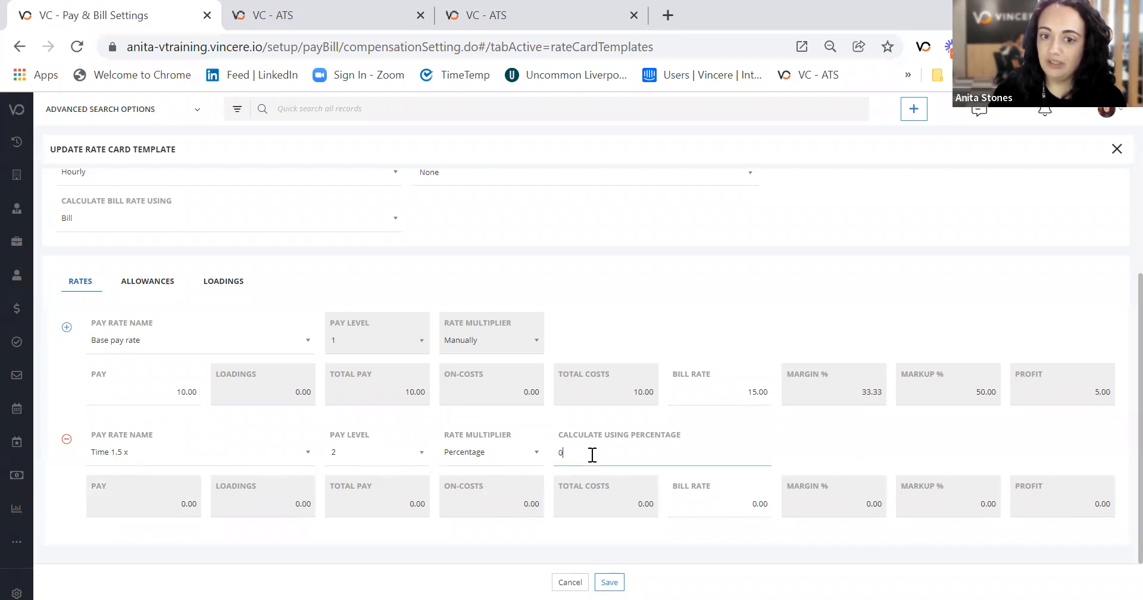
key("BackSpace")
type("150")
key("Tab")
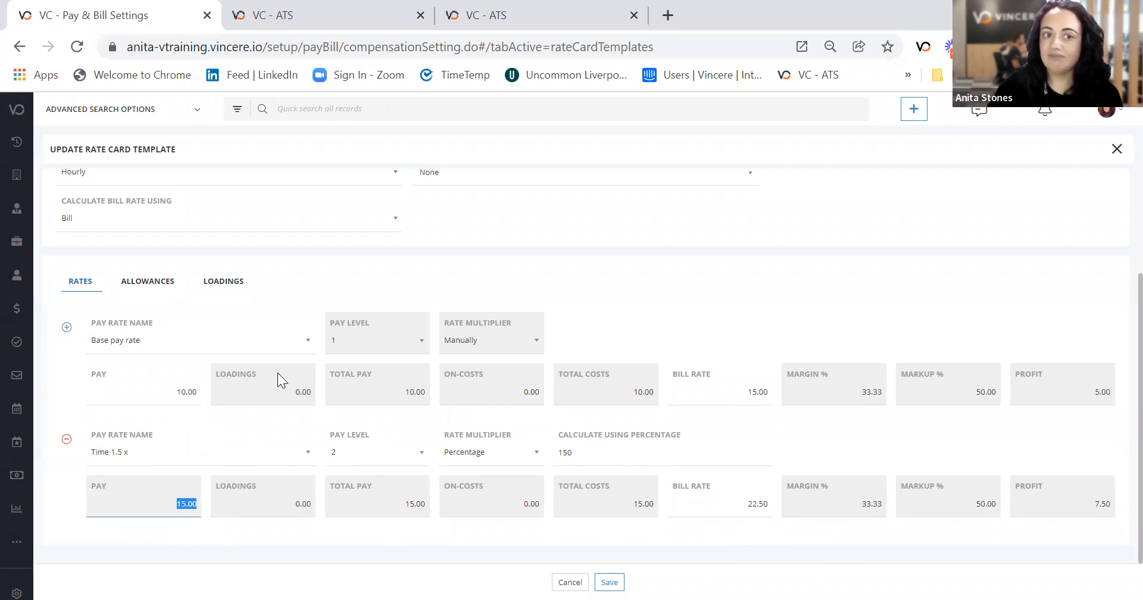
- Review the rate card's parameters and both pay rates, and close the rate card template without saving
scroll(277, 372, "up", 2)
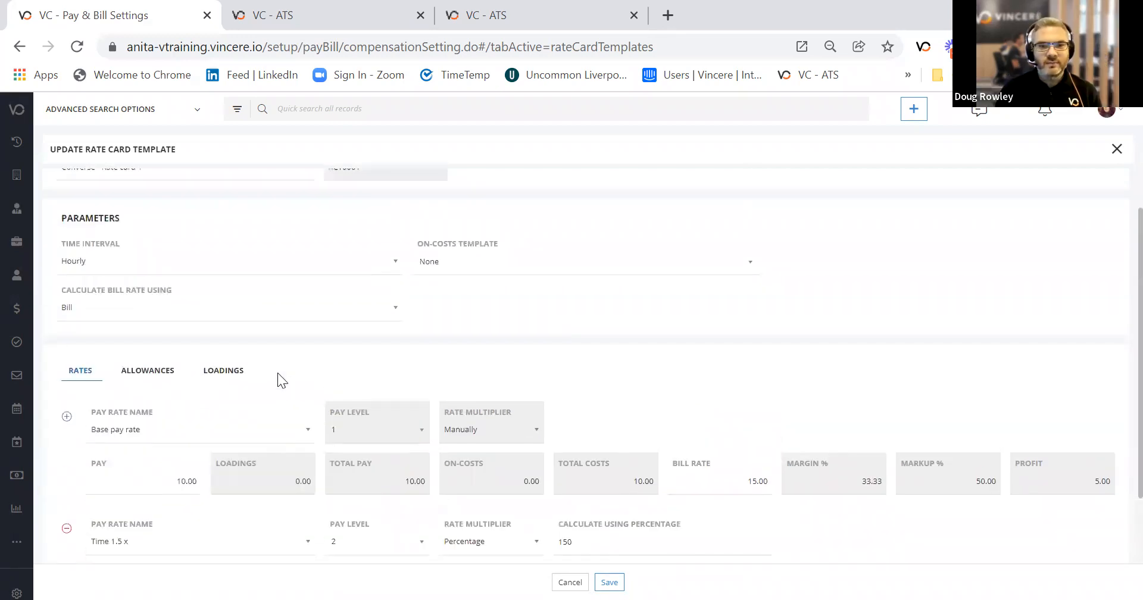
scroll(278, 372, "down", 2)
scroll(299, 365, "up", 2)
scroll(299, 366, "down", 2)
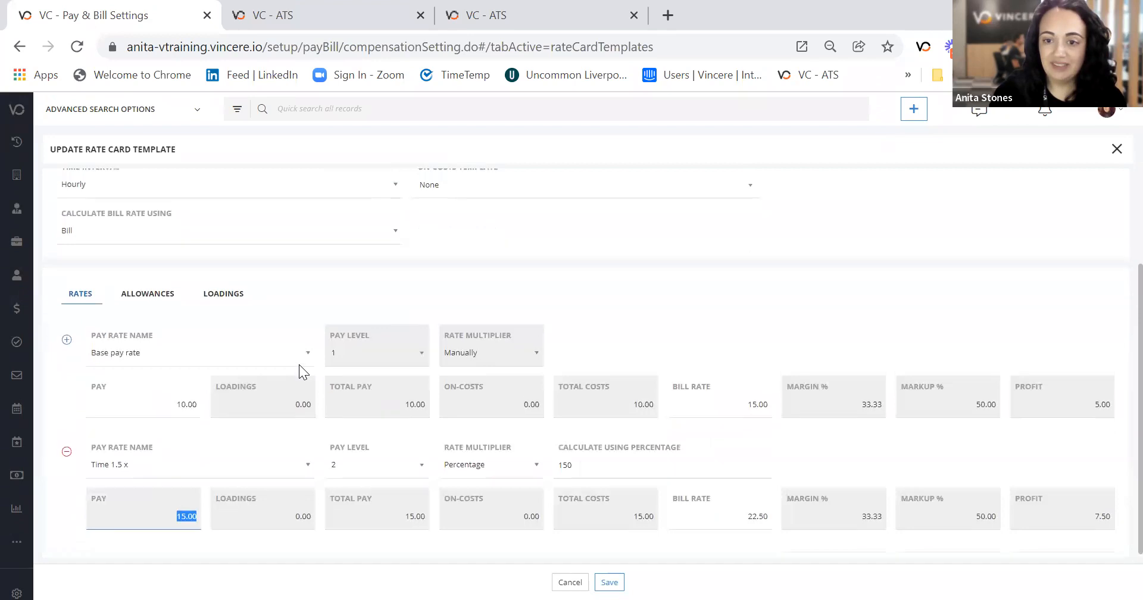
scroll(299, 366, "up", 4)
left_click(1117, 149)
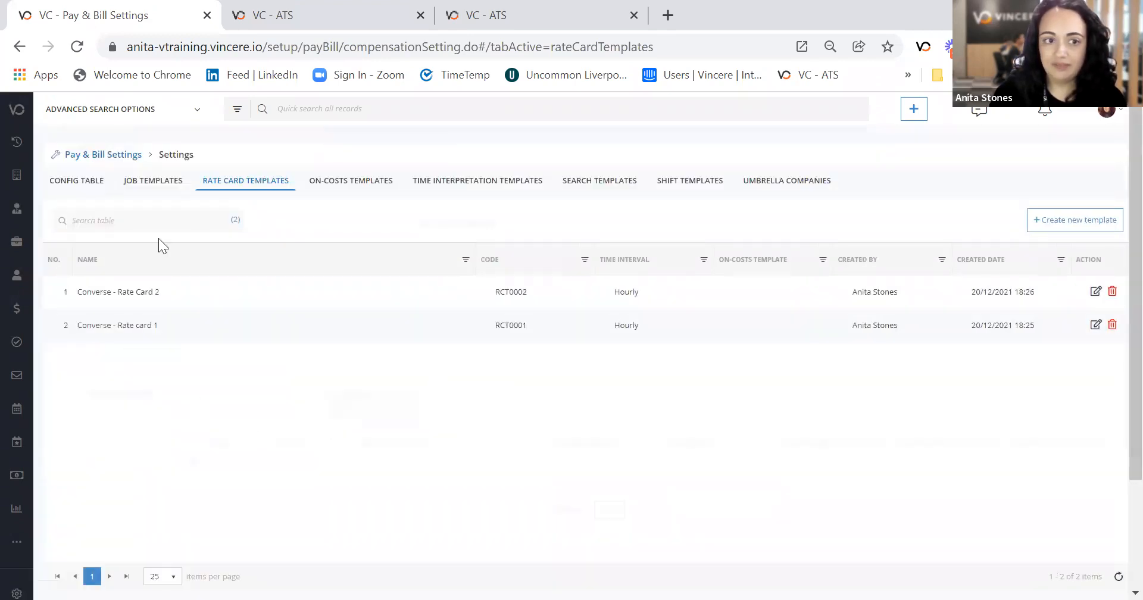
- Open the Converse - 1 job template for editing and review its parameters
left_click(152, 183)
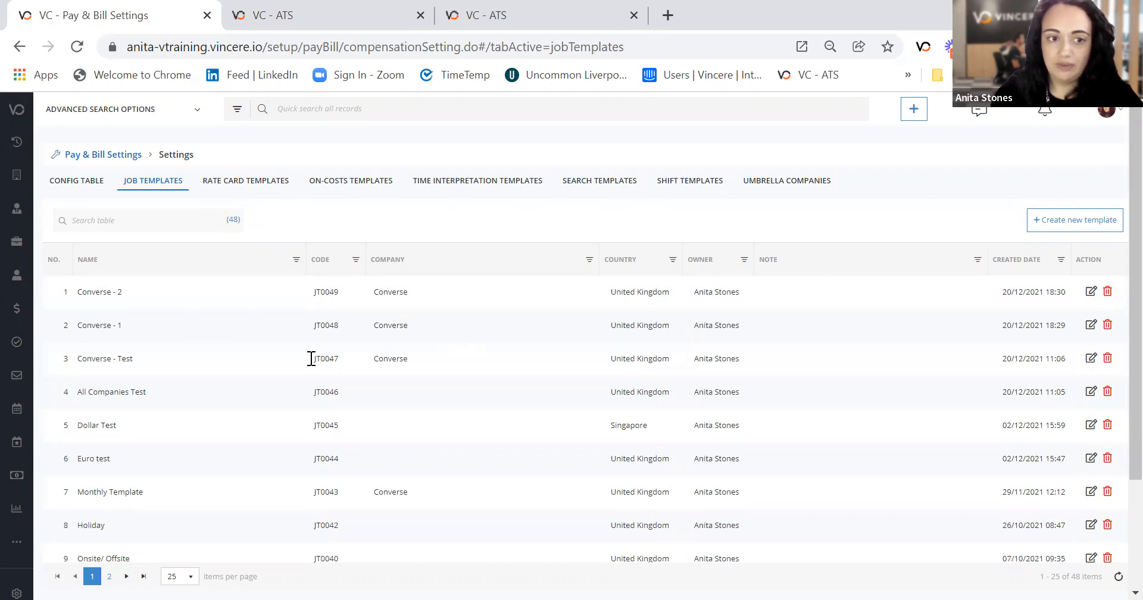
left_click(1090, 325)
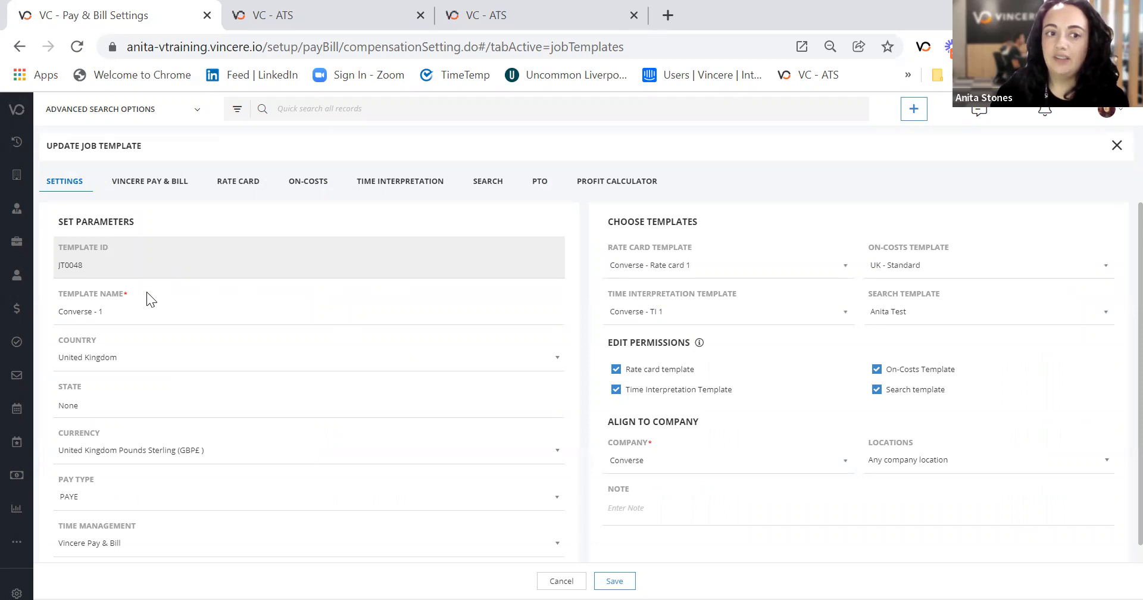
scroll(146, 291, "down", 1)
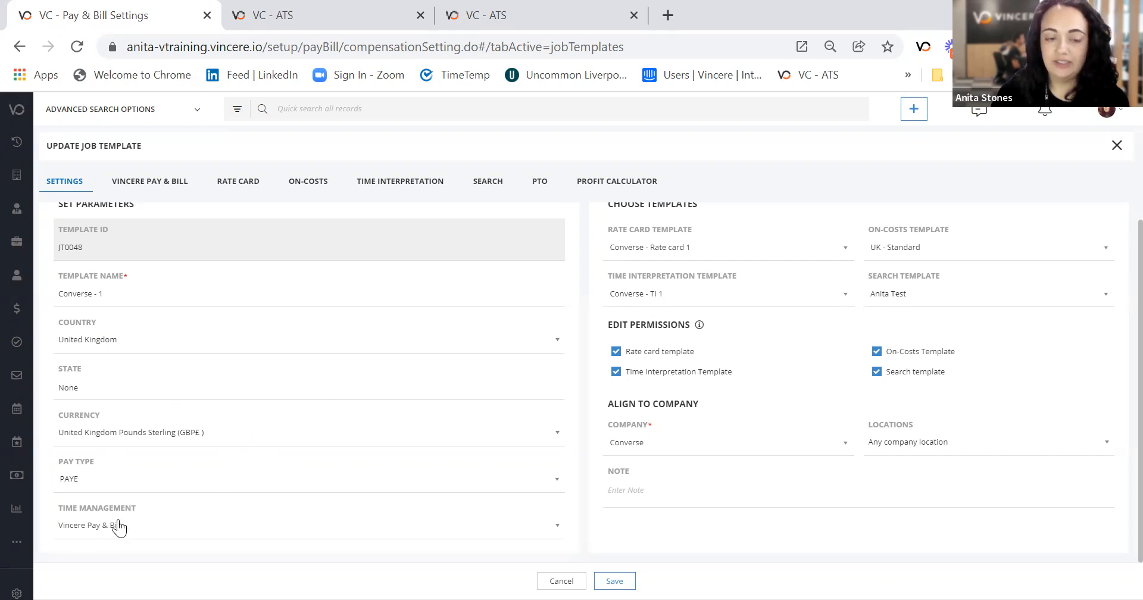
- Examine the job template's time management options and its Vincere Pay & Bill timesheet settings, and return to the general settings
left_click(93, 528)
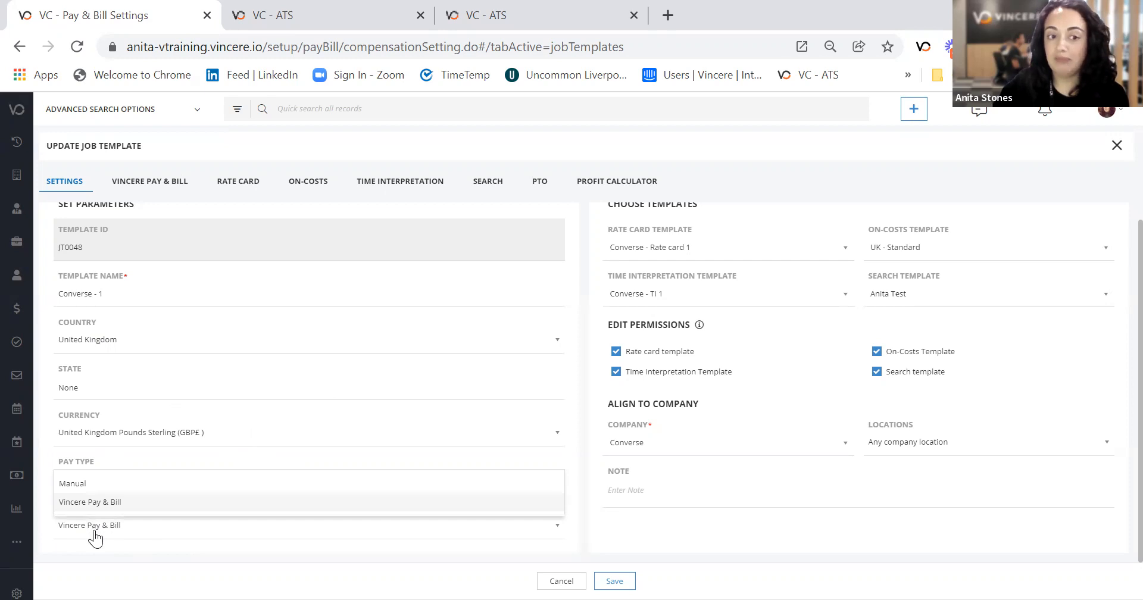
left_click(94, 531)
left_click(98, 533)
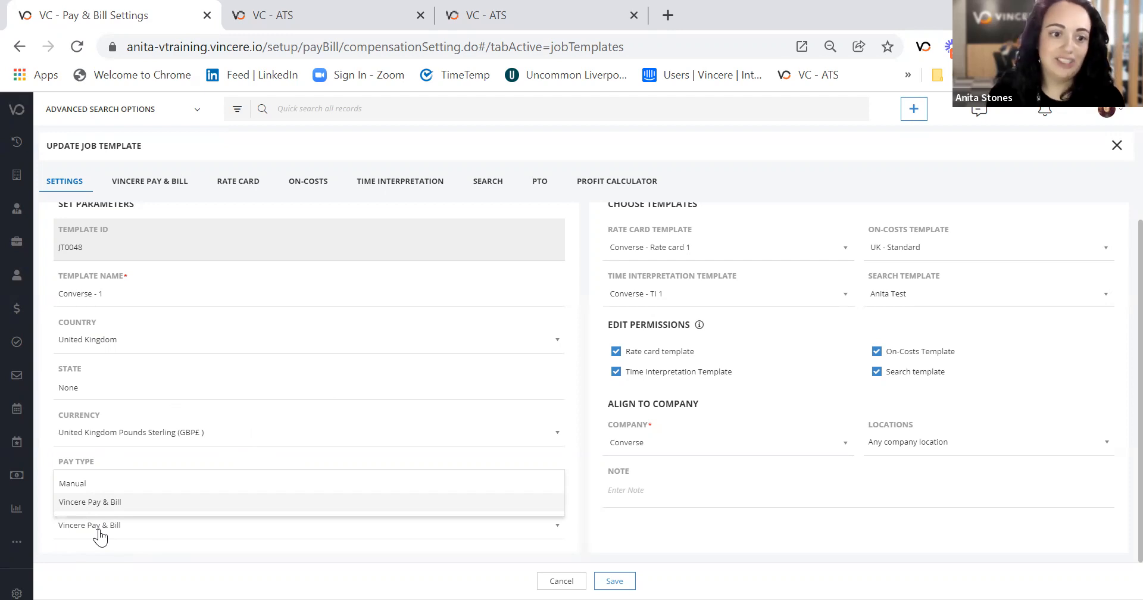
left_click(100, 533)
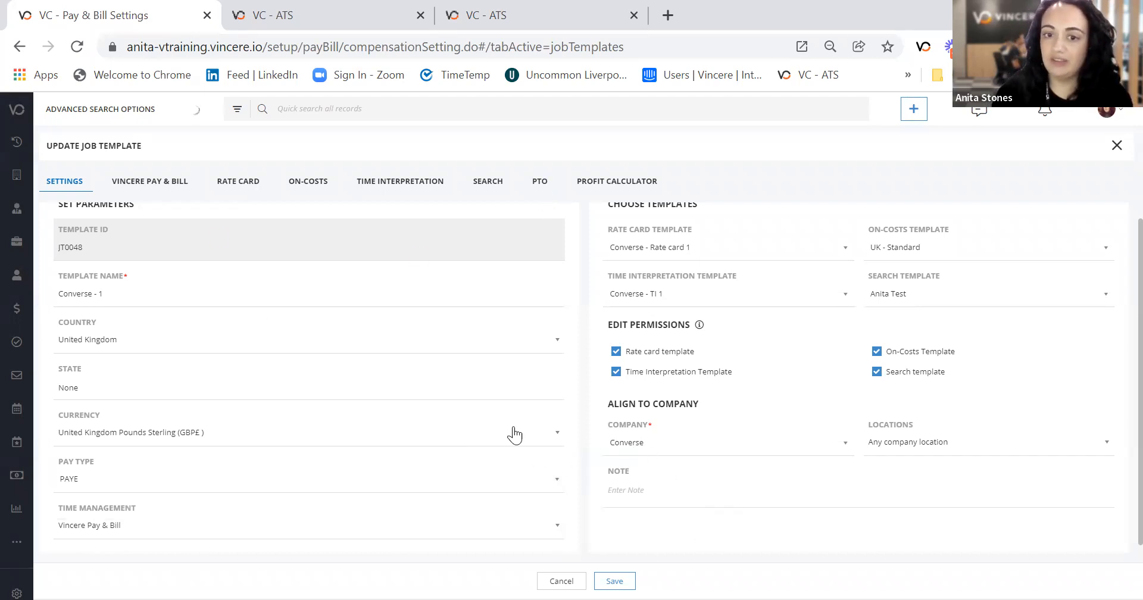
left_click(144, 185)
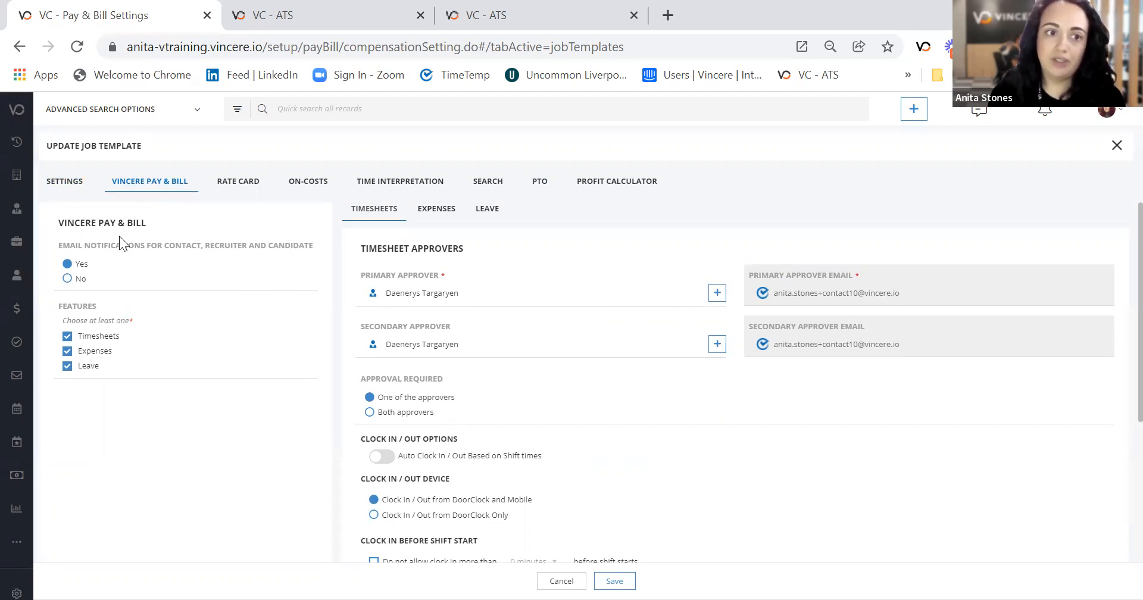
left_click(66, 182)
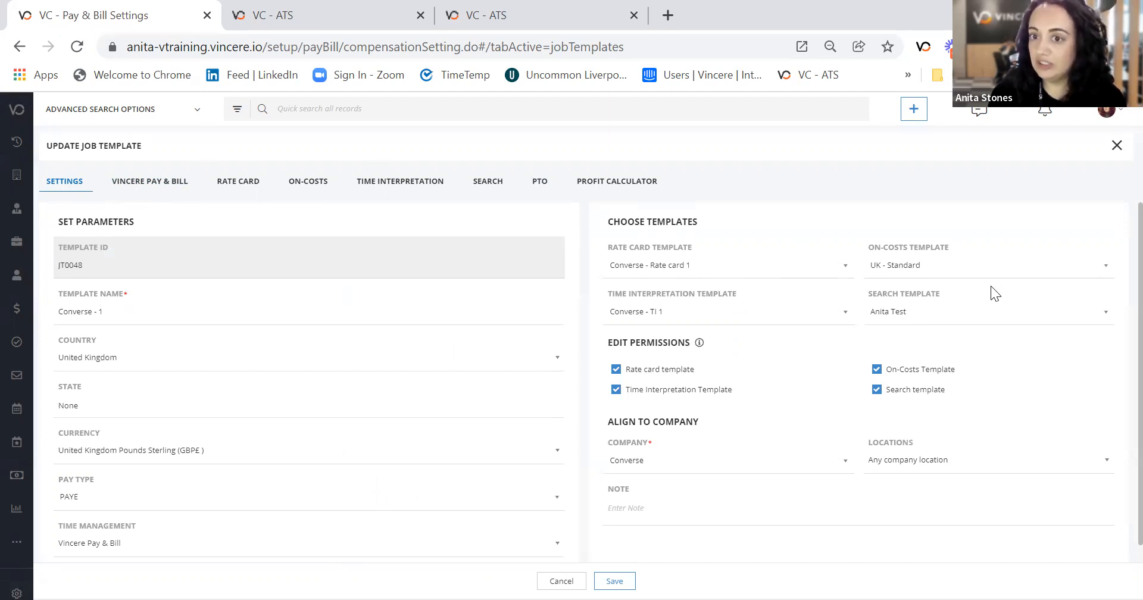
- Look through the rate card and on-costs templates that can be assigned to the Converse - 1 job template
left_click(663, 271)
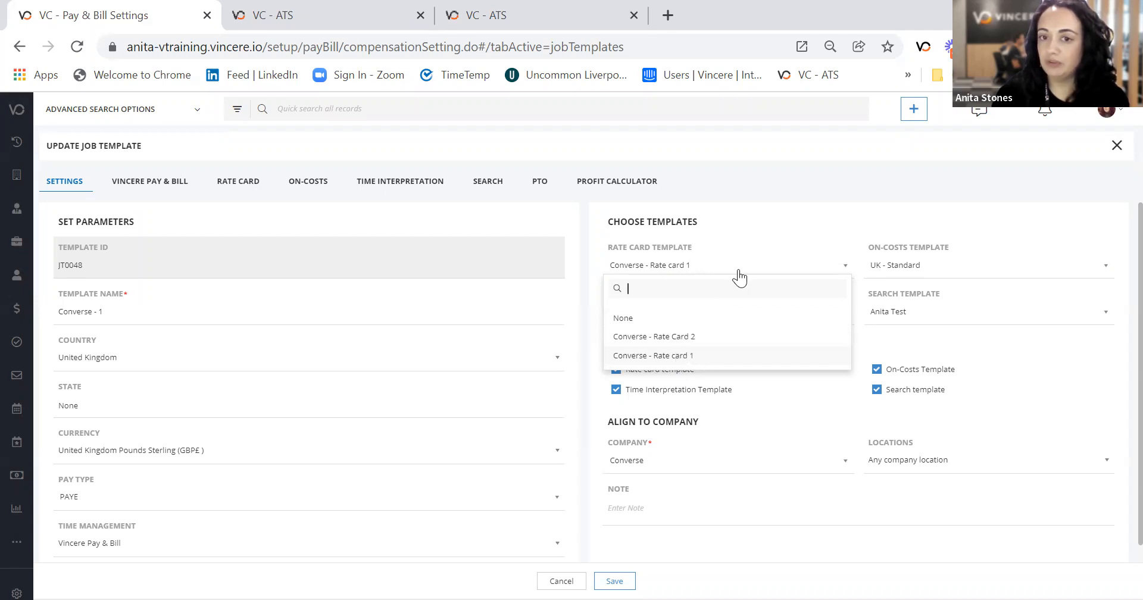
left_click(700, 265)
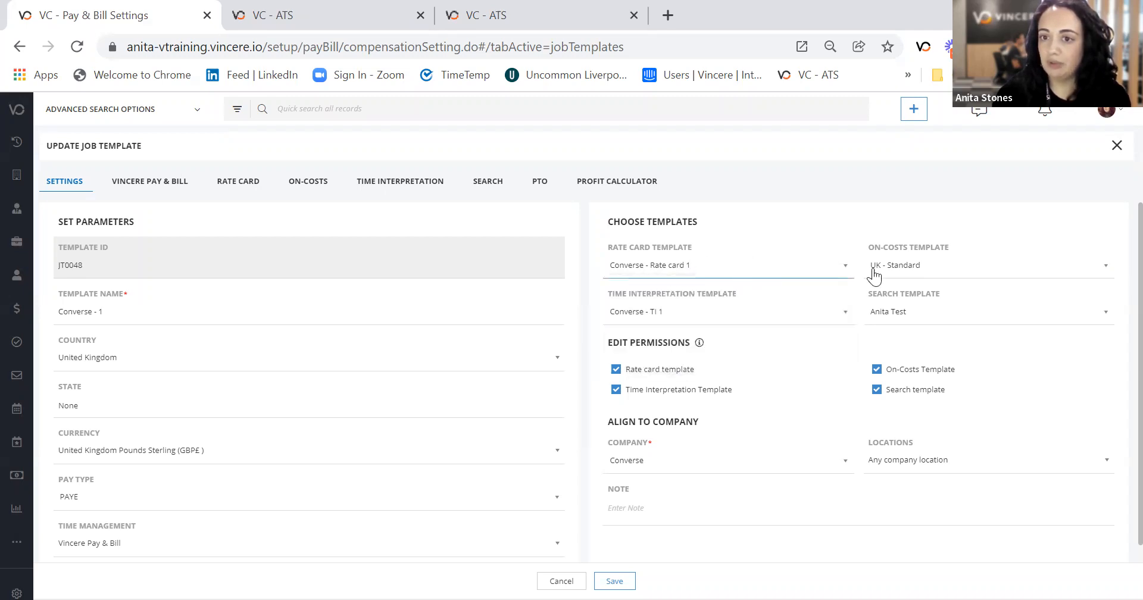
left_click(894, 273)
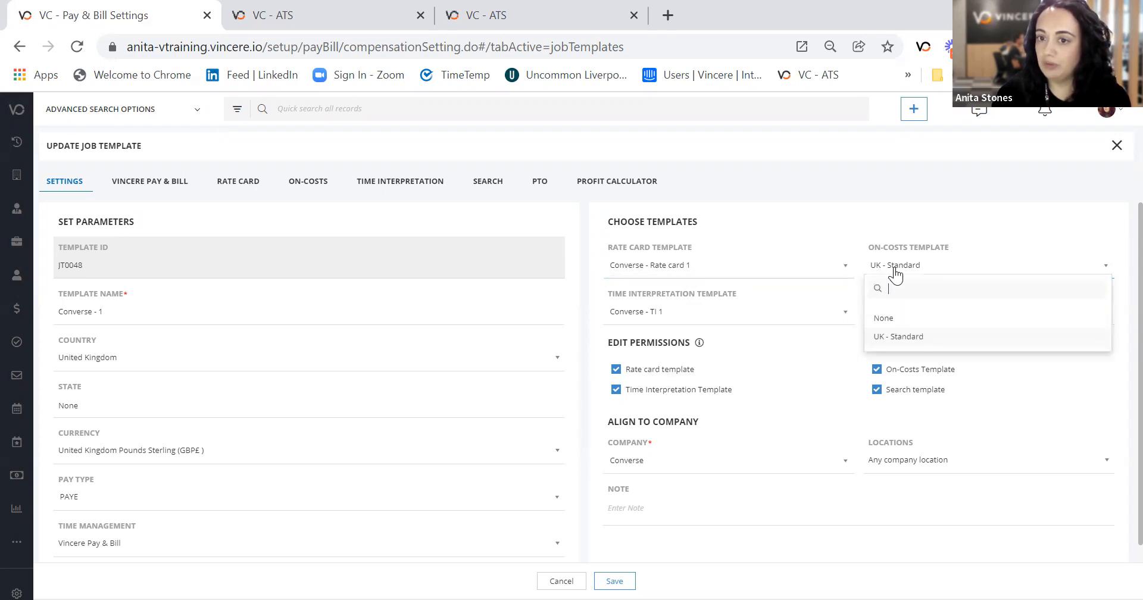
left_click(894, 272)
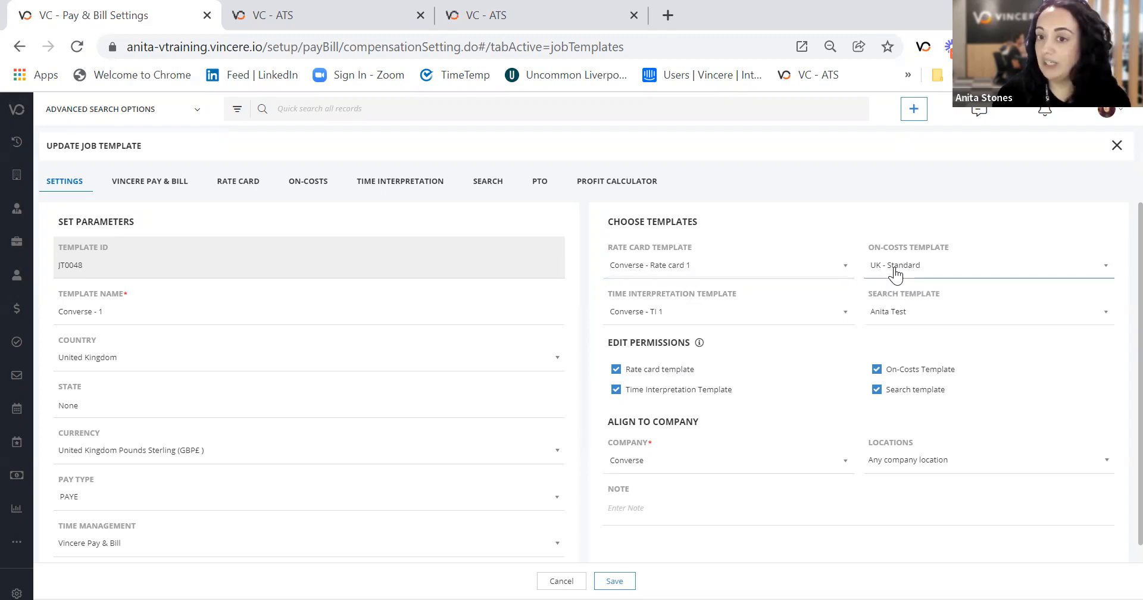
left_click(895, 275)
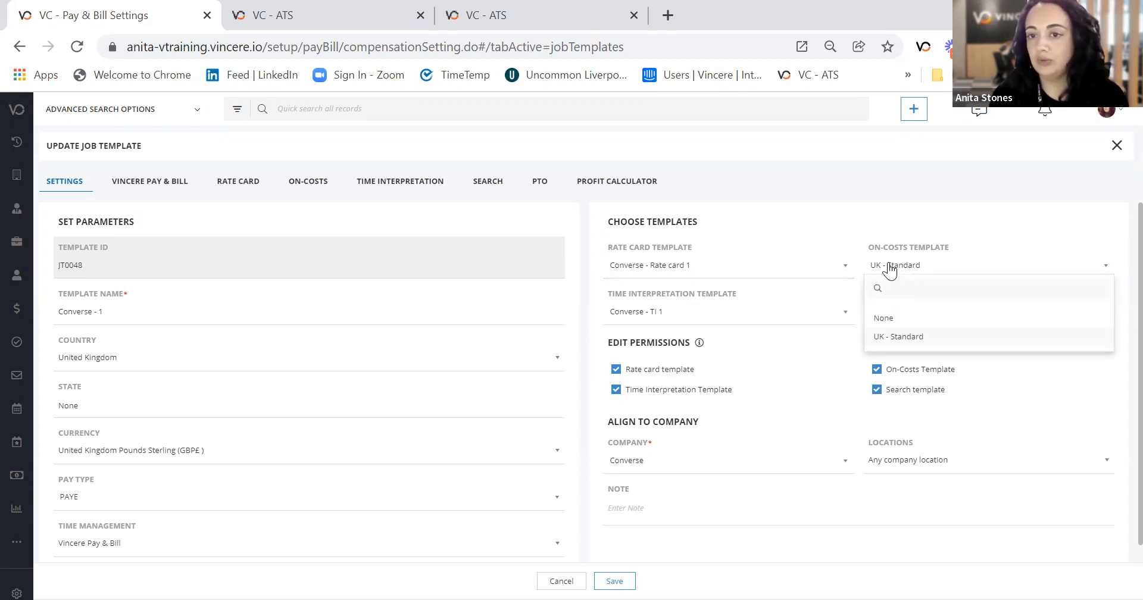
left_click(894, 271)
- Look through the time interpretation and search template choices, recheck the rate card choices, and close the Converse - 1 job template
left_click(688, 318)
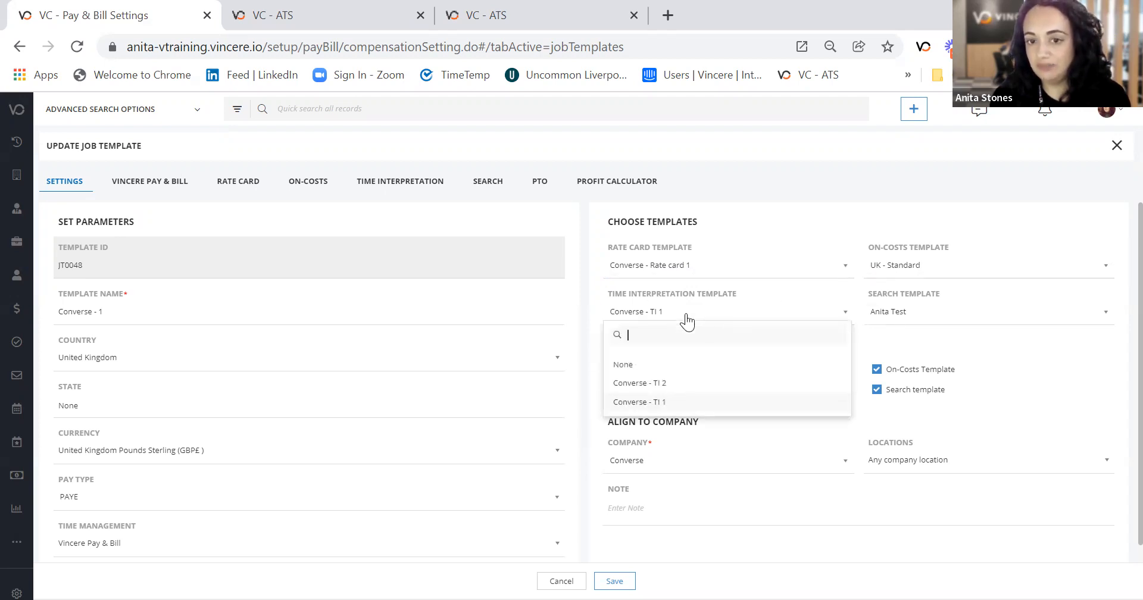
left_click(688, 321)
left_click(894, 316)
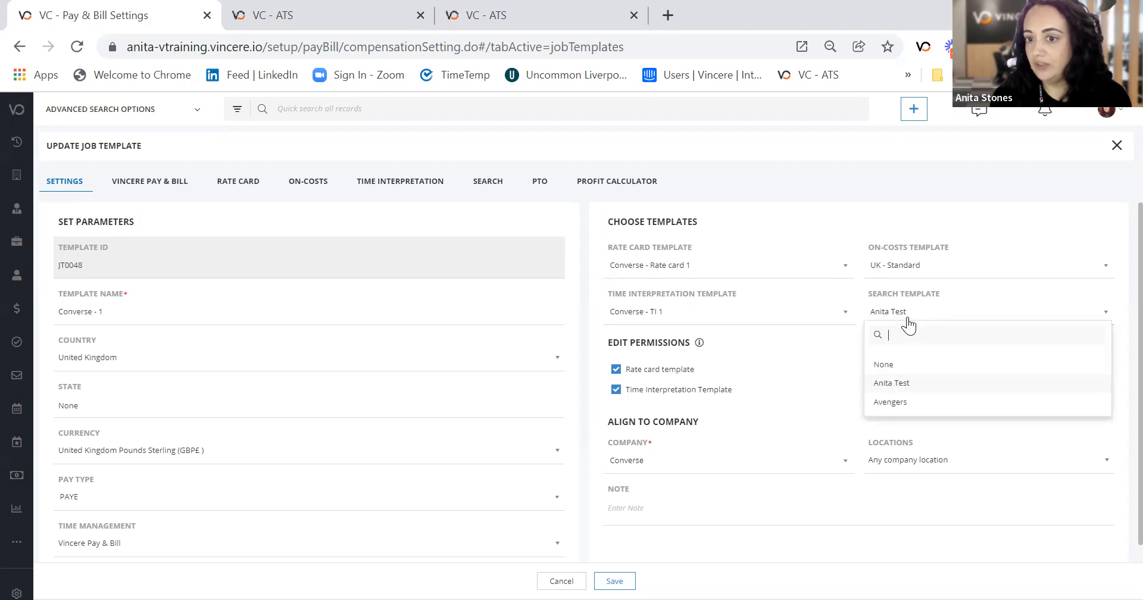
left_click(899, 313)
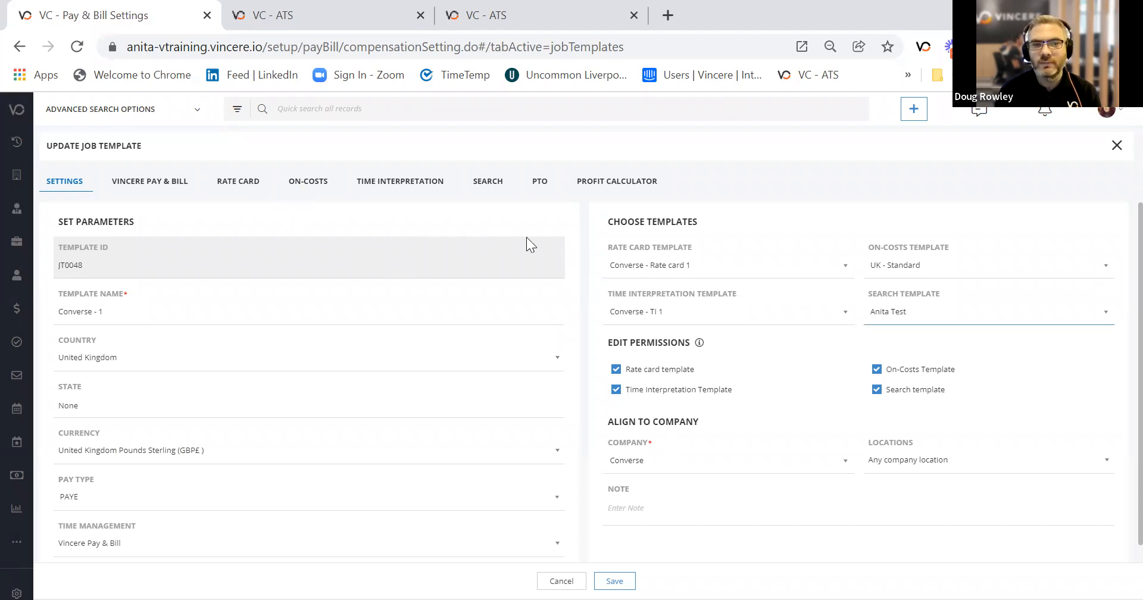
left_click(636, 265)
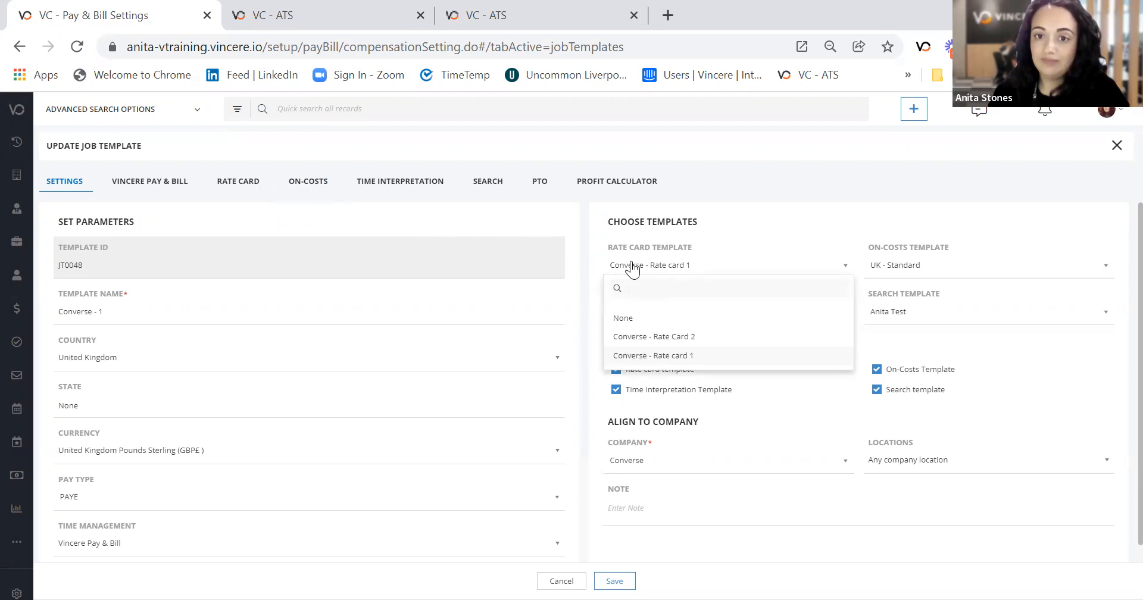
left_click(632, 268)
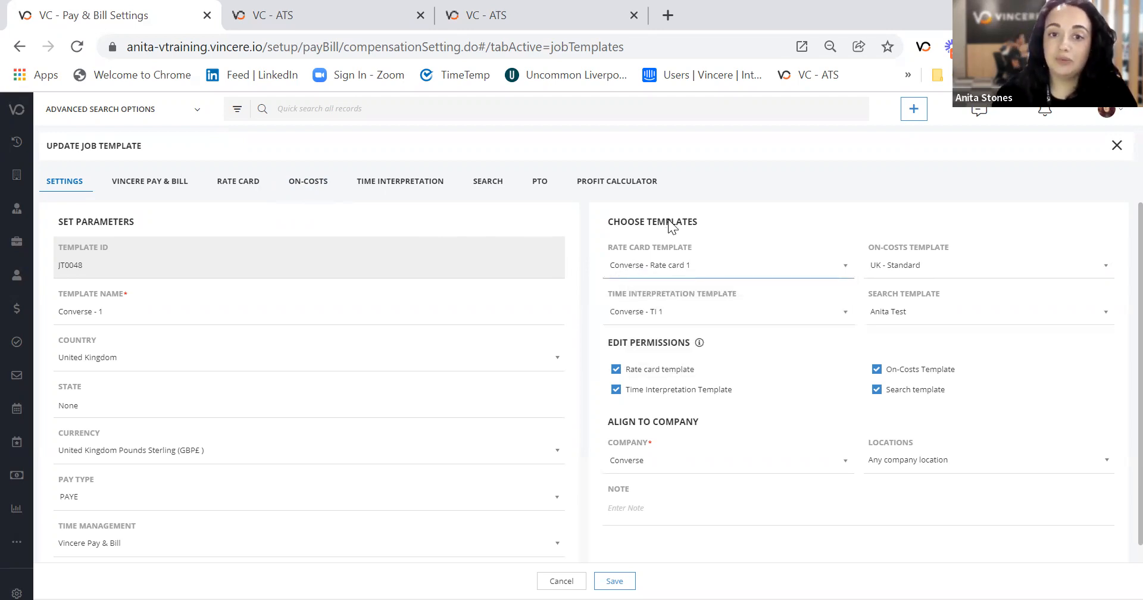
left_click(1116, 146)
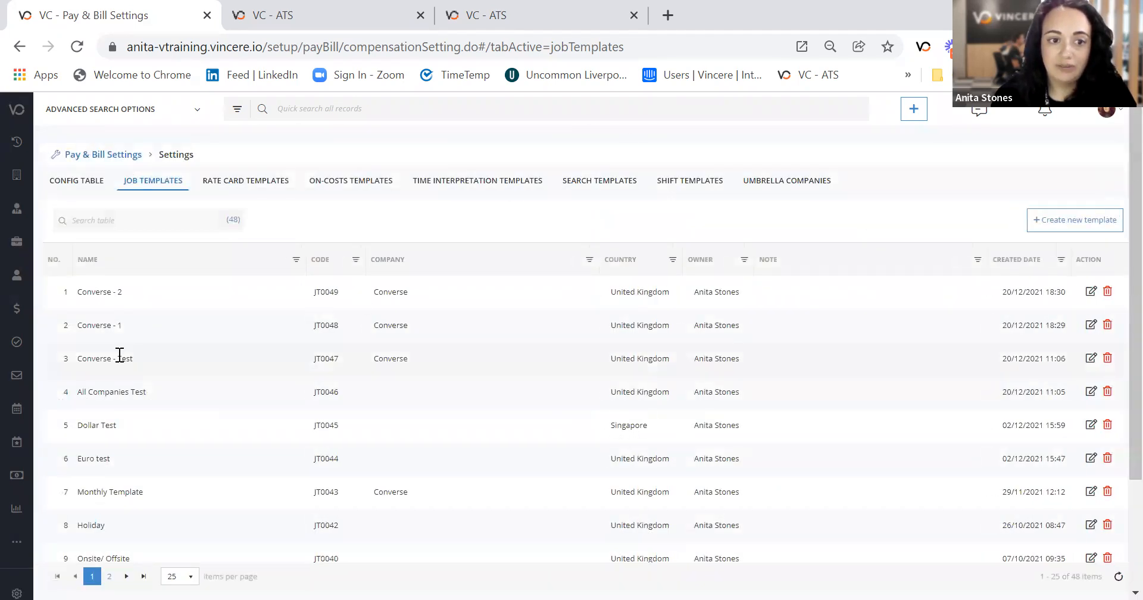
- Open the Converse - Test job template for editing, review its settings and show its rate card
left_click(1090, 360)
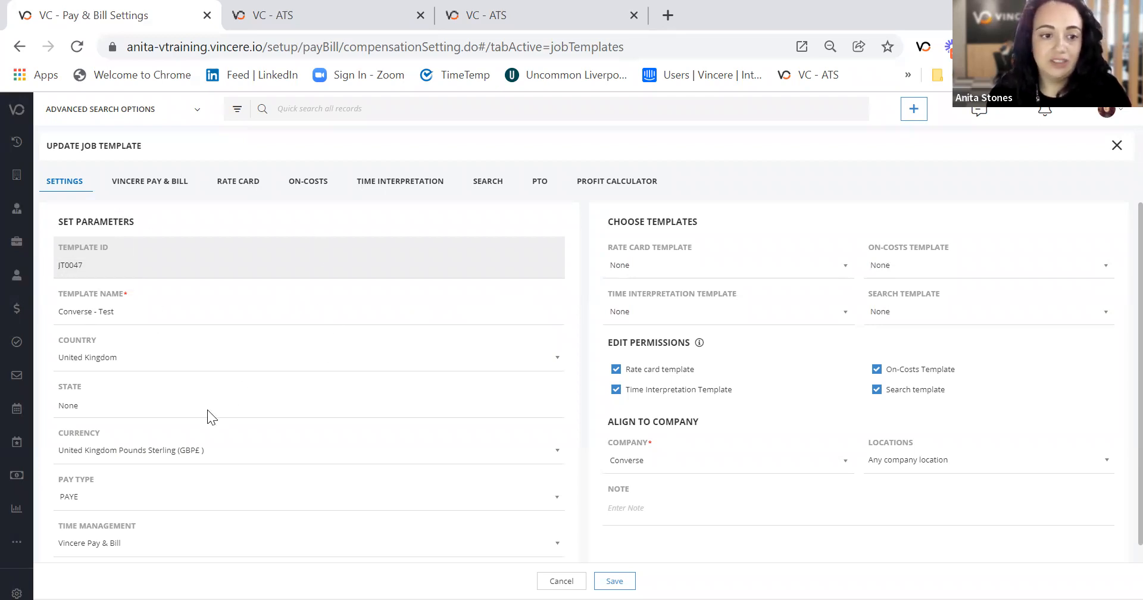
scroll(207, 409, "down", 1)
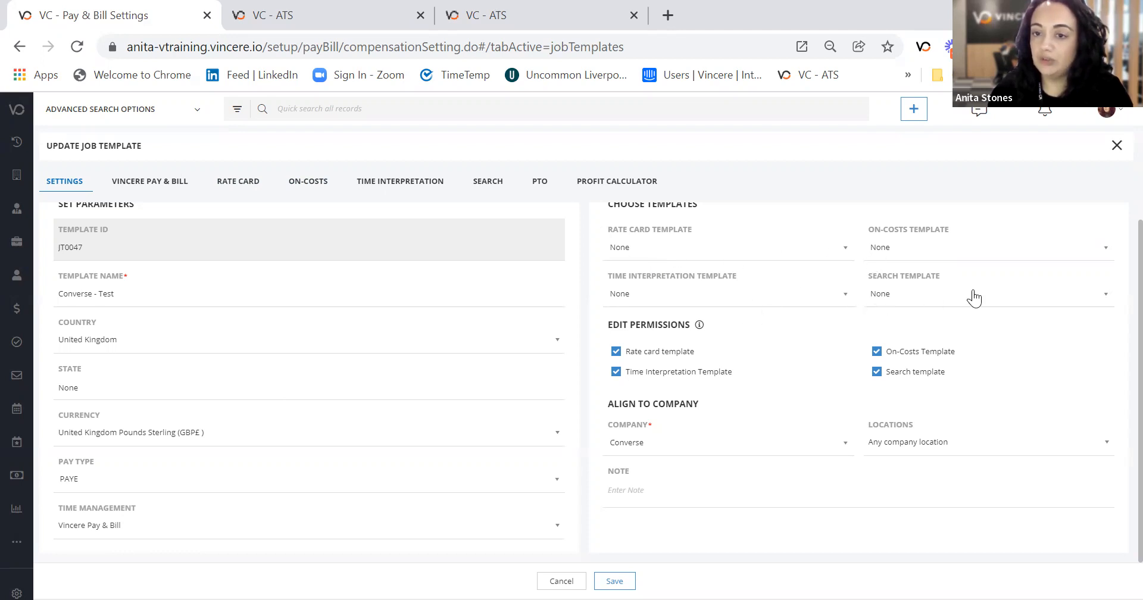
left_click(250, 189)
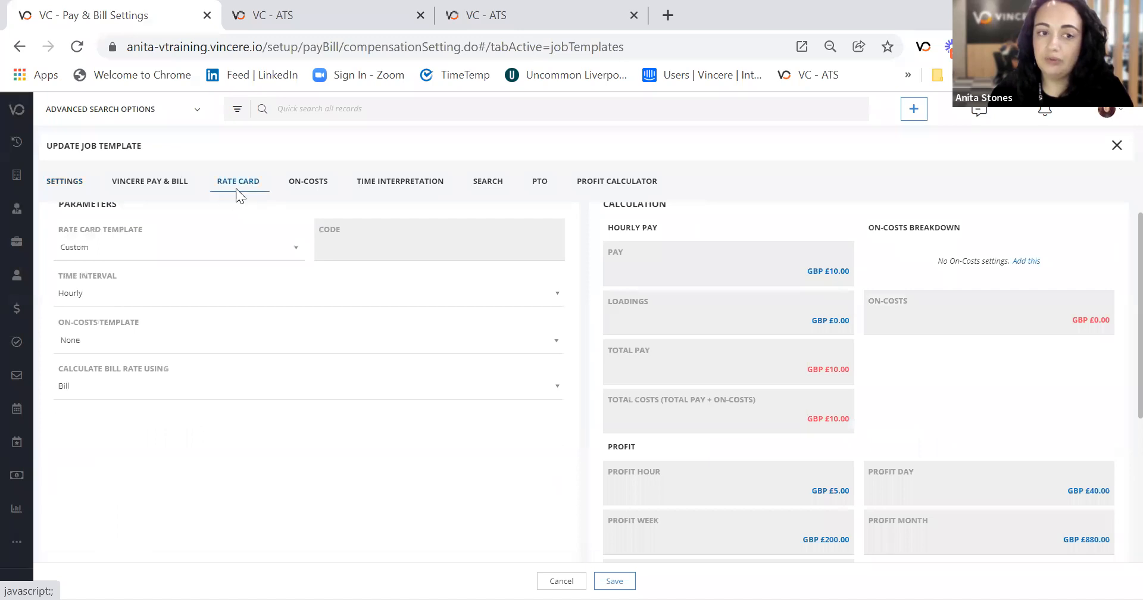
- Set the base pay rate's pay to 20 and its bill rate to 30 in the job template's rate card
scroll(208, 327, "down", 3)
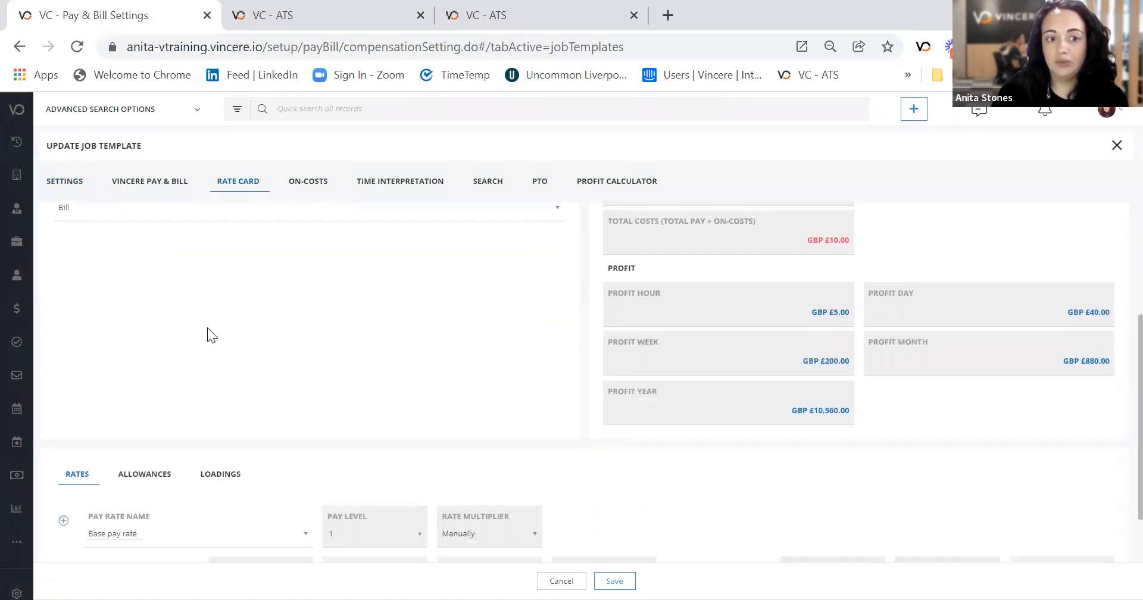
scroll(309, 534, "down", 2)
left_click(147, 503)
double_click(147, 503)
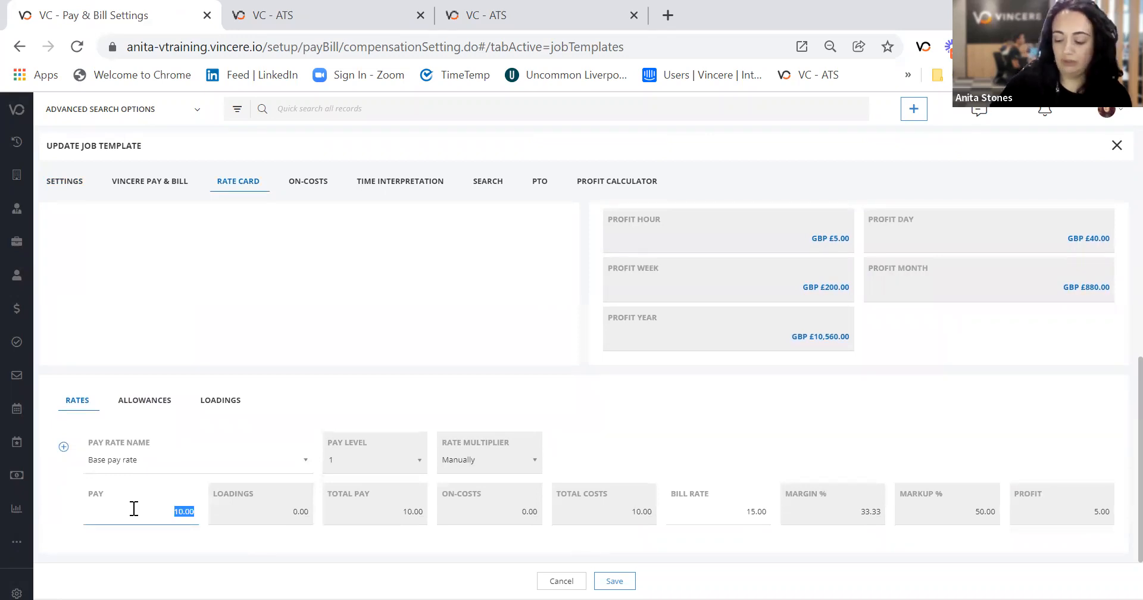
type("20")
key("Tab")
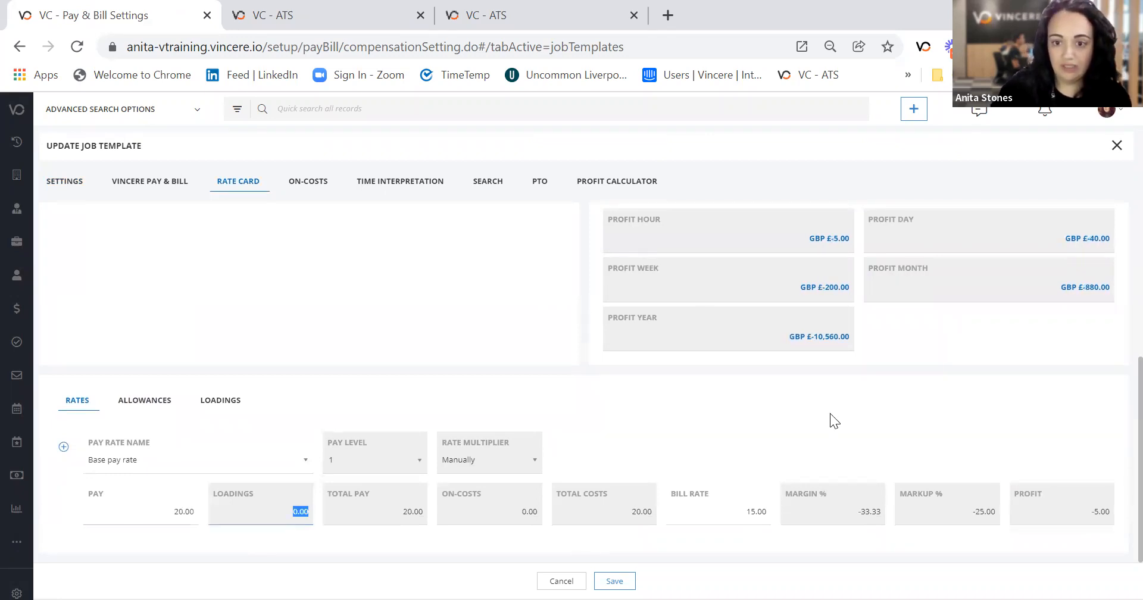
double_click(737, 514)
type("30")
key("Tab")
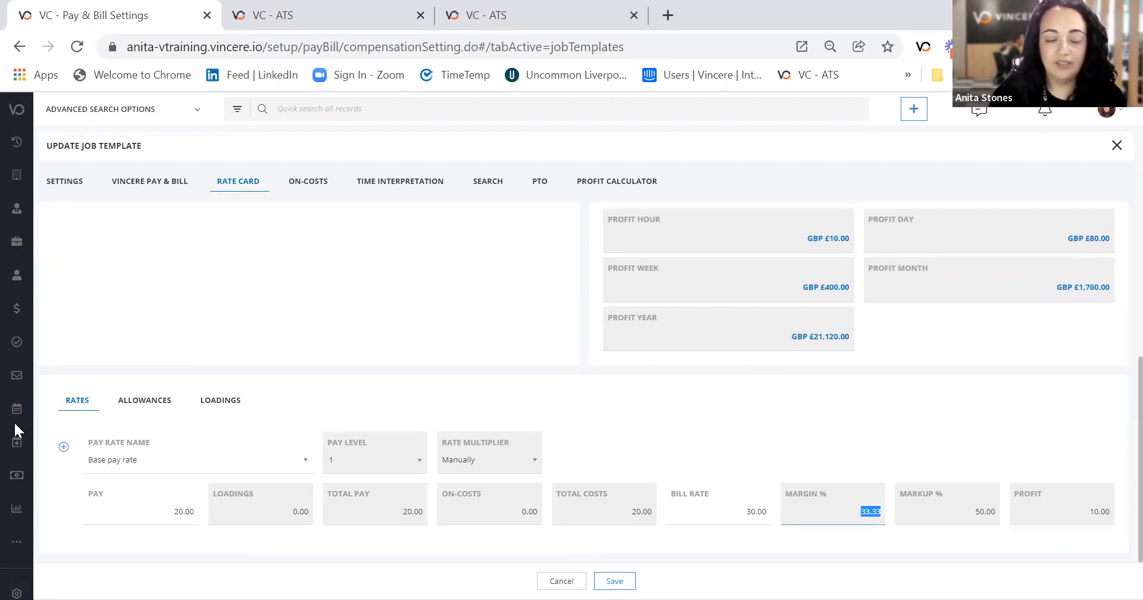
- Review the Converse - Test job template's custom on-costs and time interpretation, including the time interpretation templates available for it
scroll(332, 334, "up", 3)
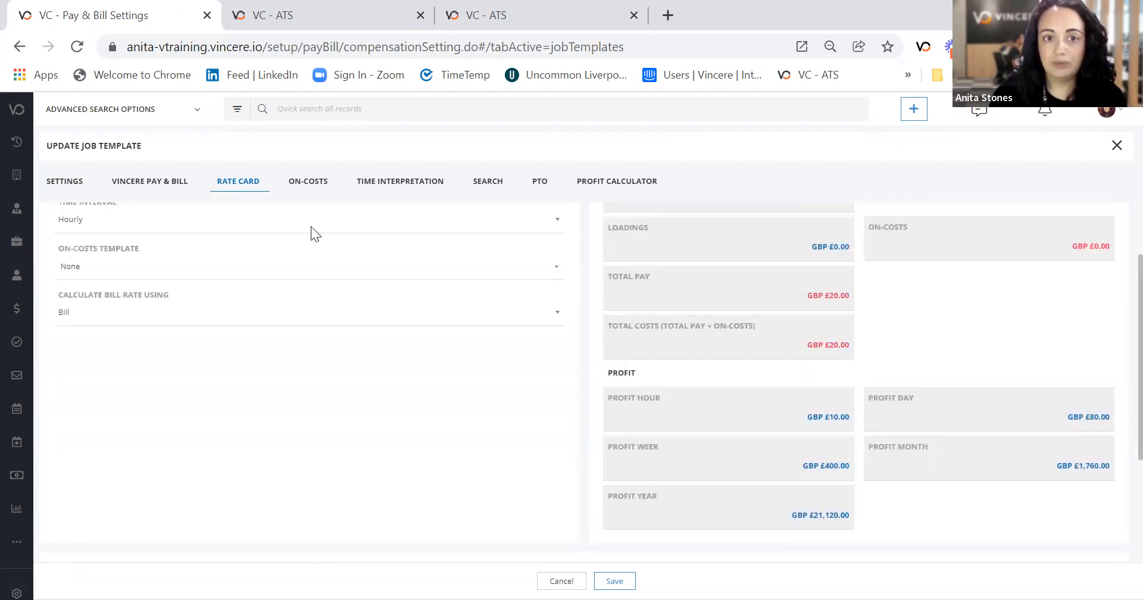
left_click(297, 194)
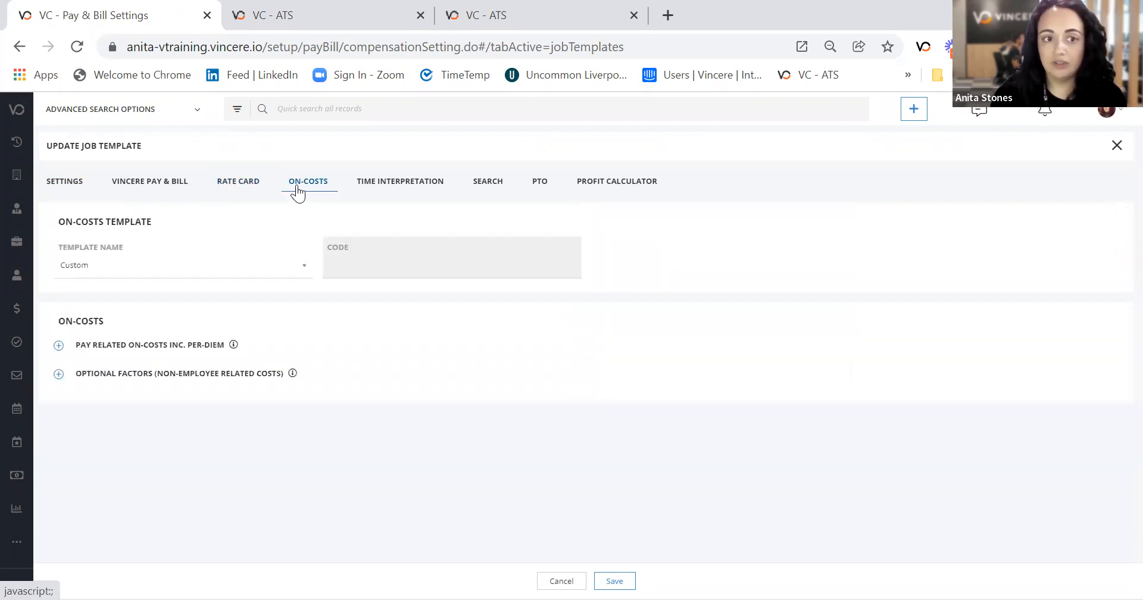
left_click(363, 187)
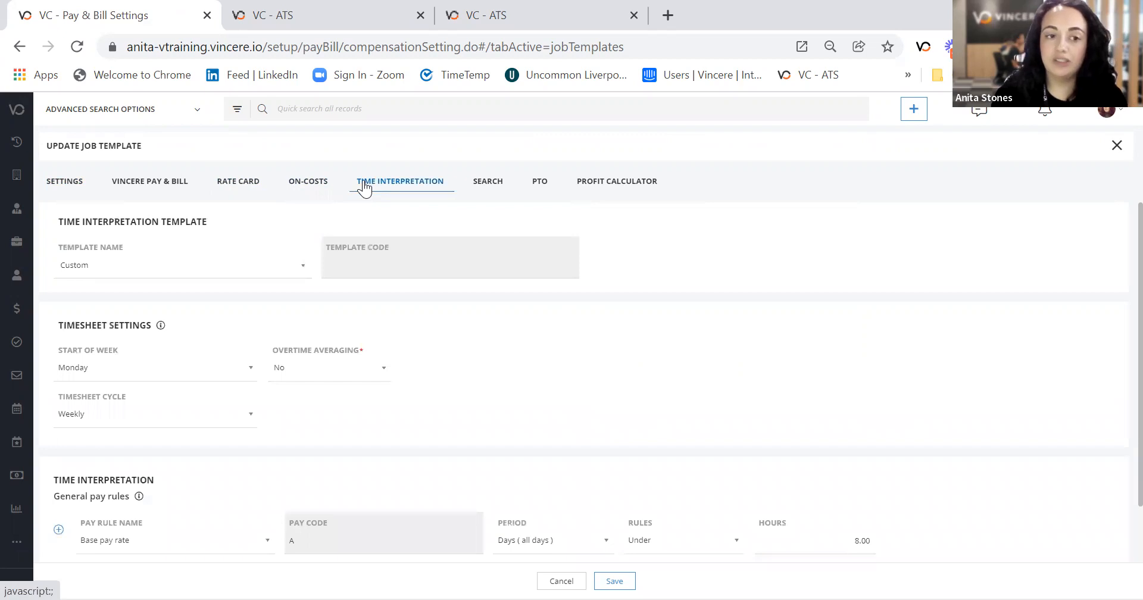
left_click(134, 268)
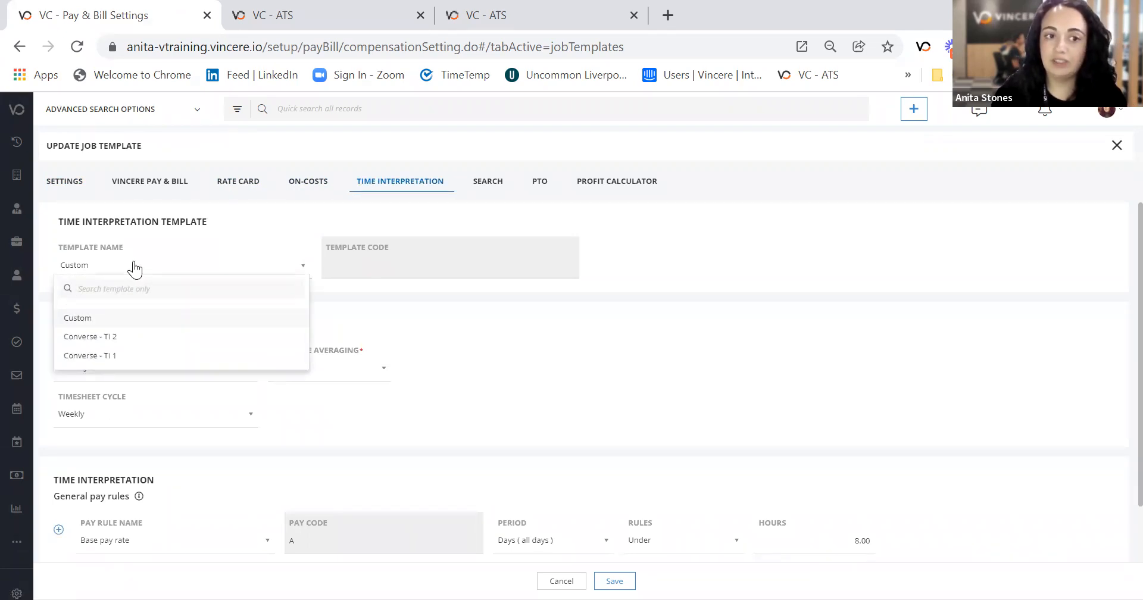
left_click(135, 268)
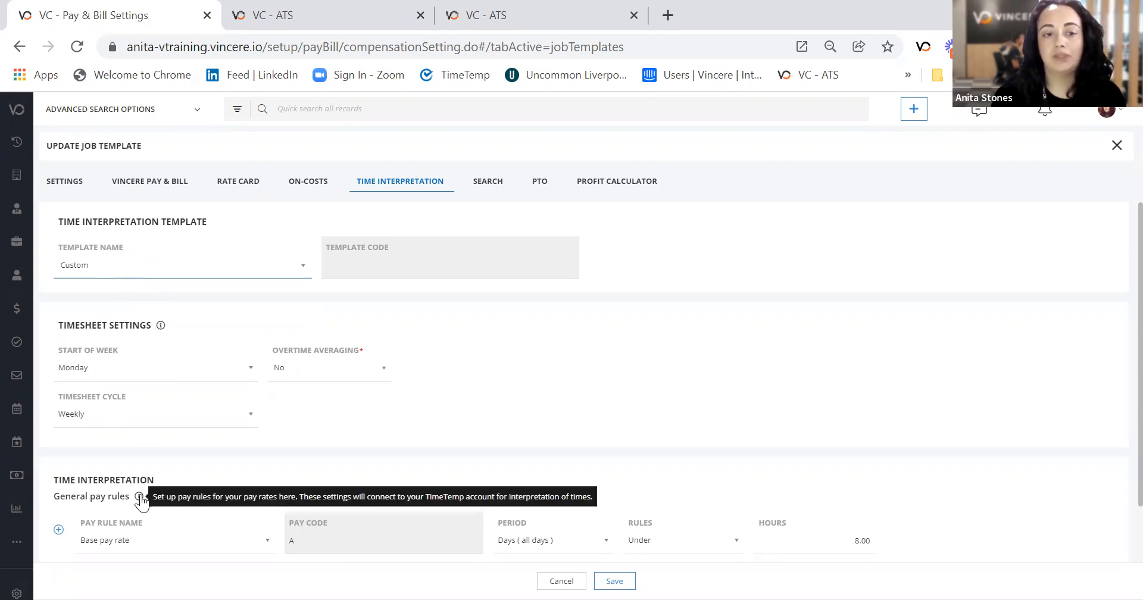
- Recheck the Converse - Test job template's general settings and save the job template
left_click(64, 182)
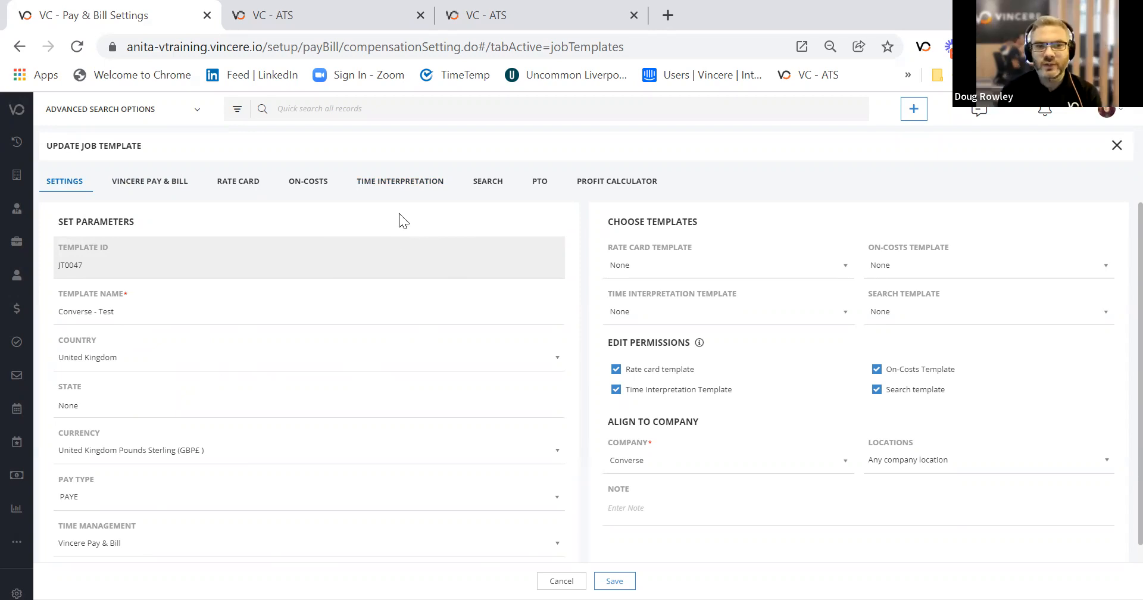
scroll(397, 216, "down", 1)
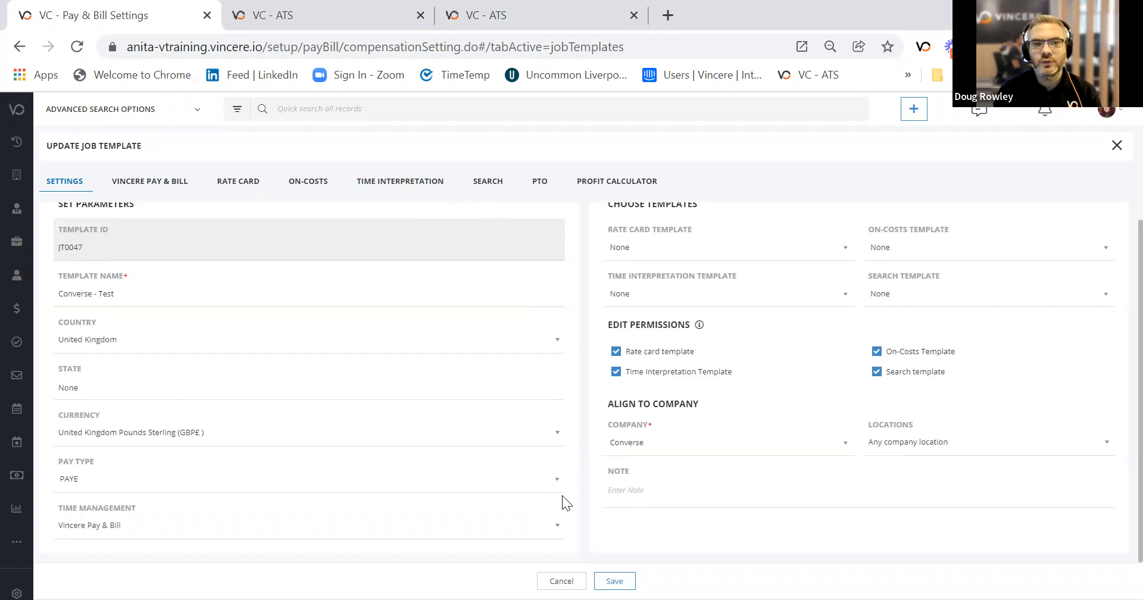
left_click(611, 578)
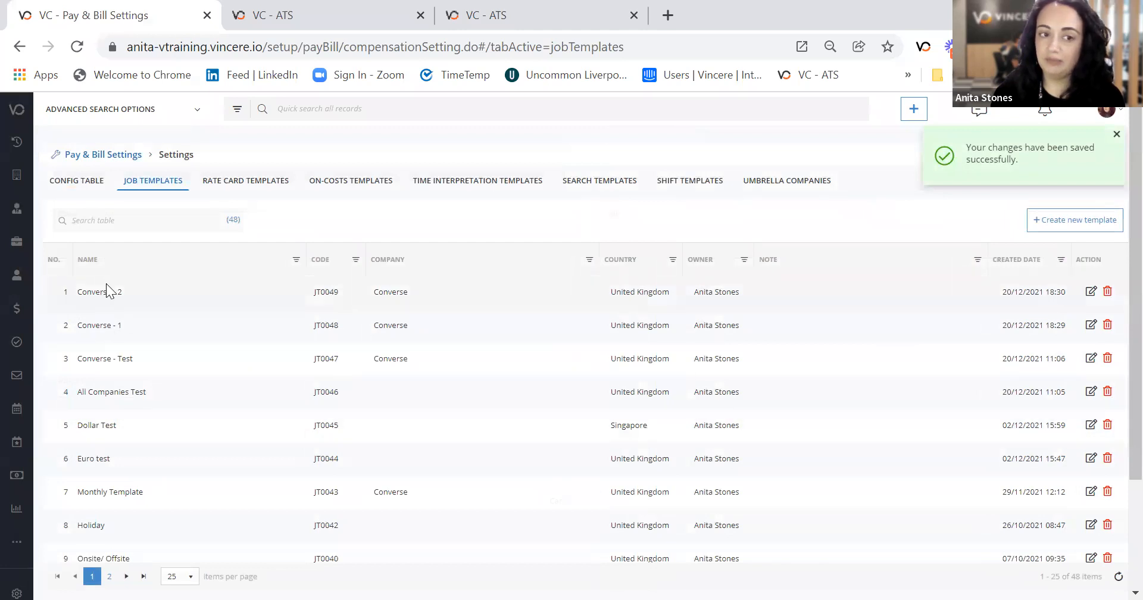